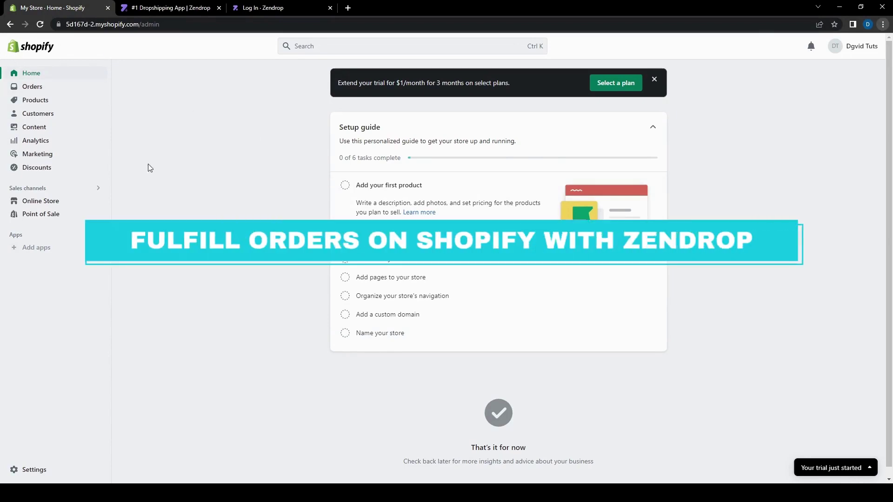
# Switch to the Zendrop tab, then return to the Shopify admin Home page.
pyautogui.click(169, 8)
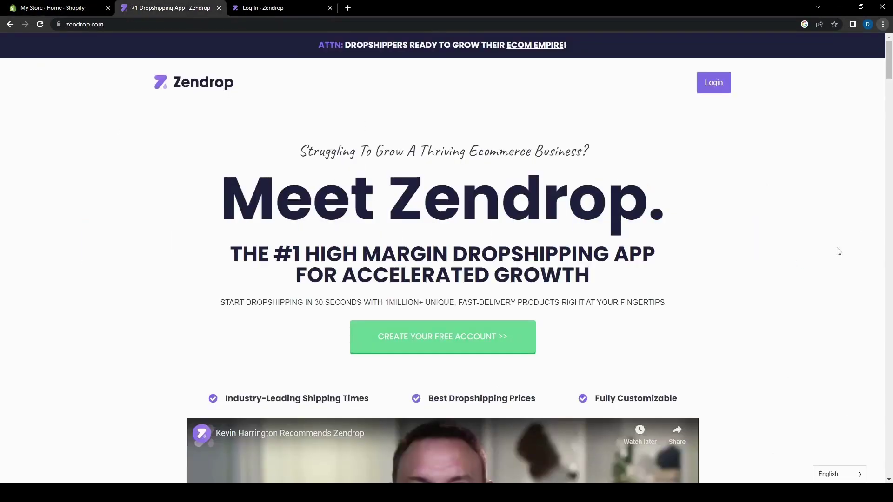
pyautogui.click(52, 7)
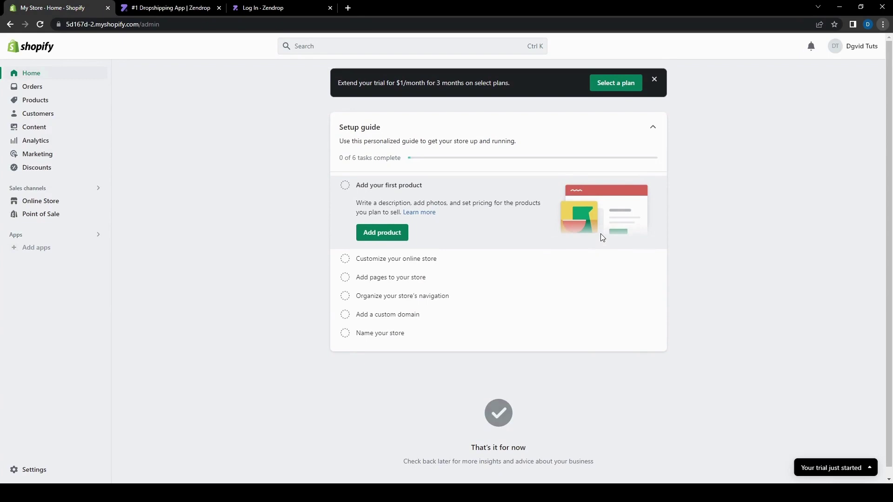
pyautogui.click(178, 9)
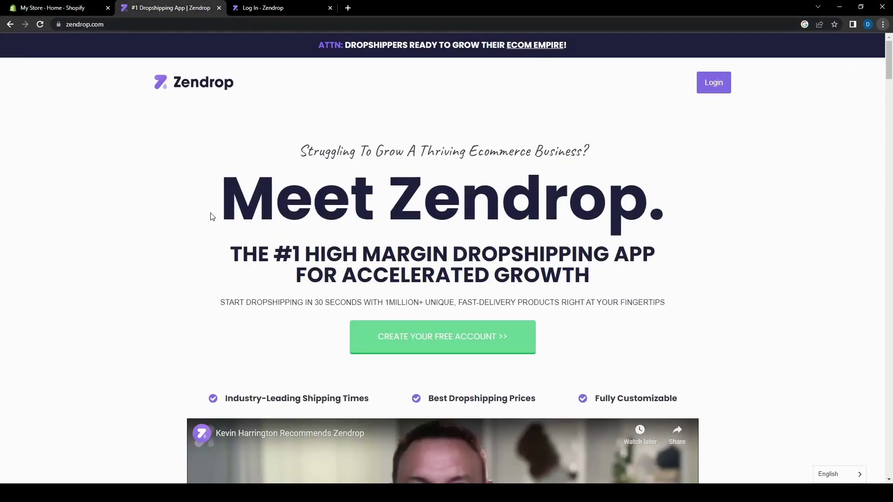
pyautogui.scroll(-1, 142, 281)
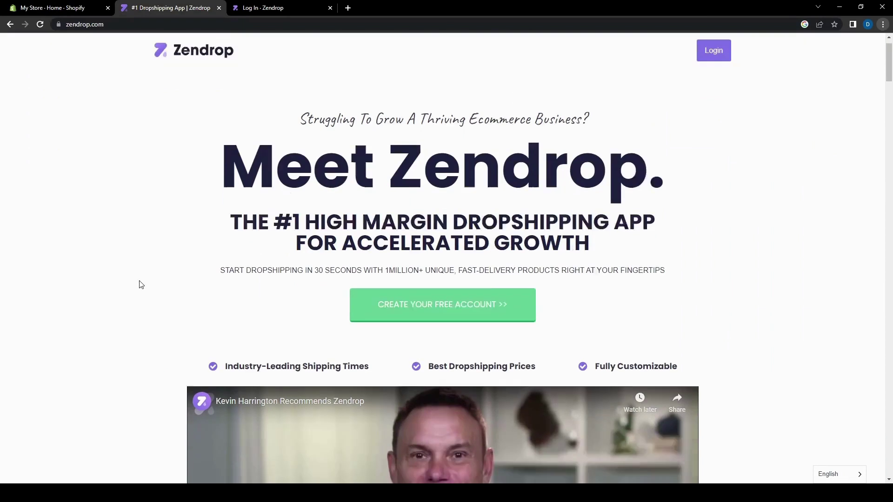
pyautogui.scroll(1, 228, 214)
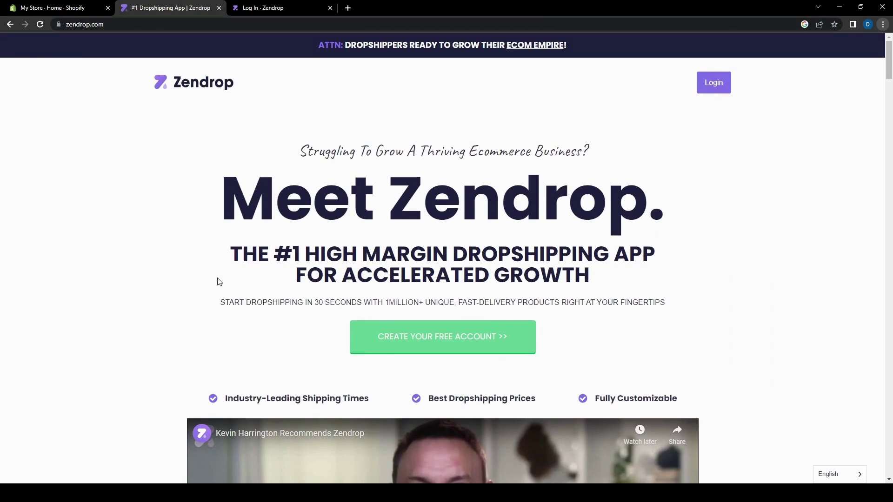
pyautogui.scroll(-4, 164, 339)
pyautogui.scroll(-10, 139, 353)
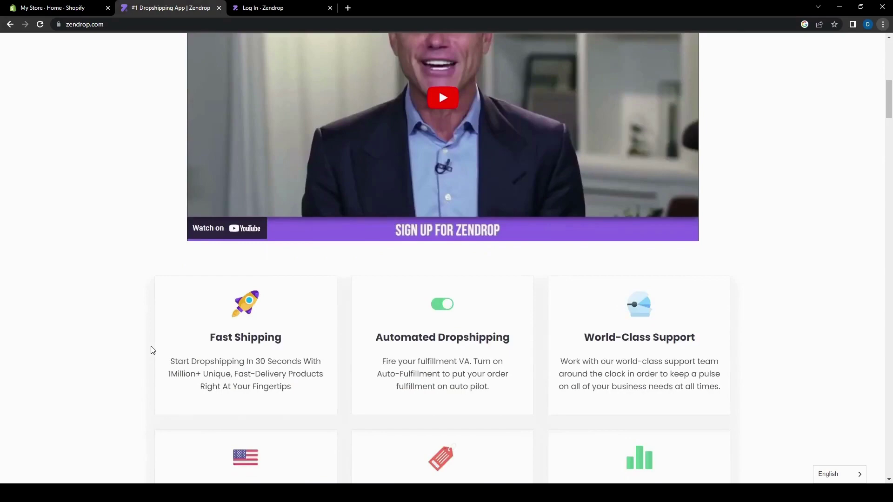
pyautogui.scroll(-3, 215, 201)
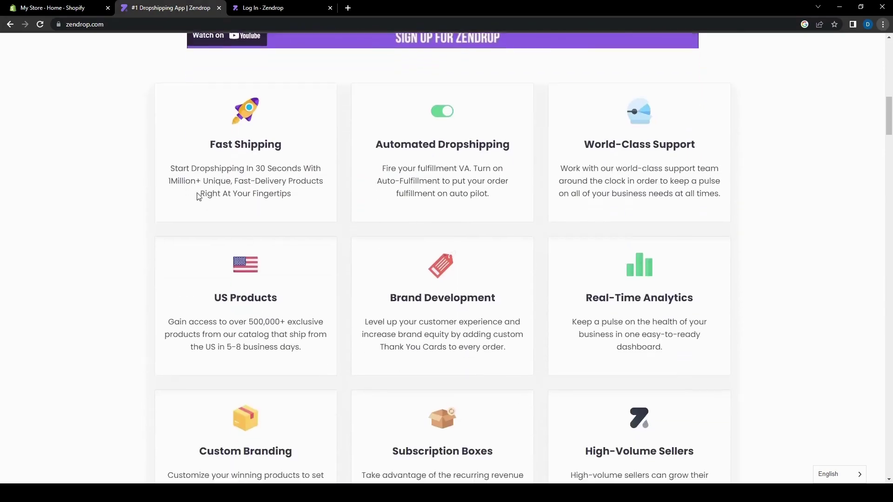
pyautogui.scroll(2, 444, 168)
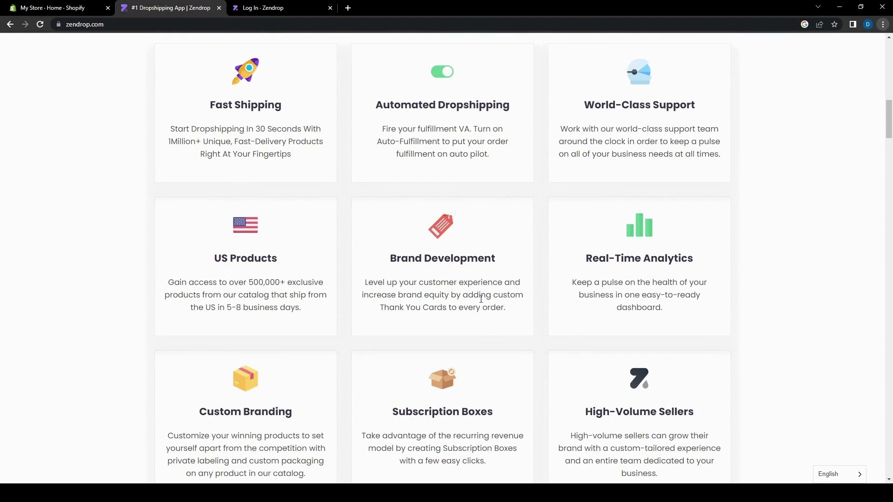
pyautogui.scroll(-2, 728, 291)
pyautogui.scroll(1, 222, 404)
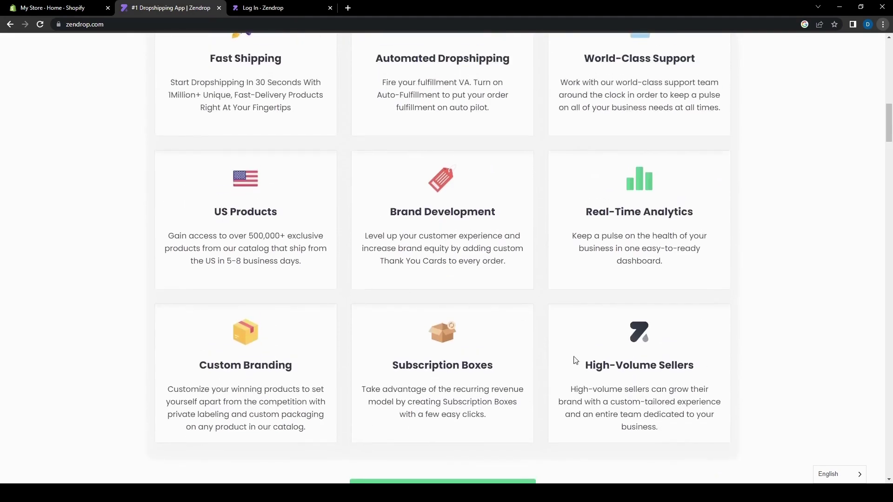
pyautogui.scroll(-9, 857, 359)
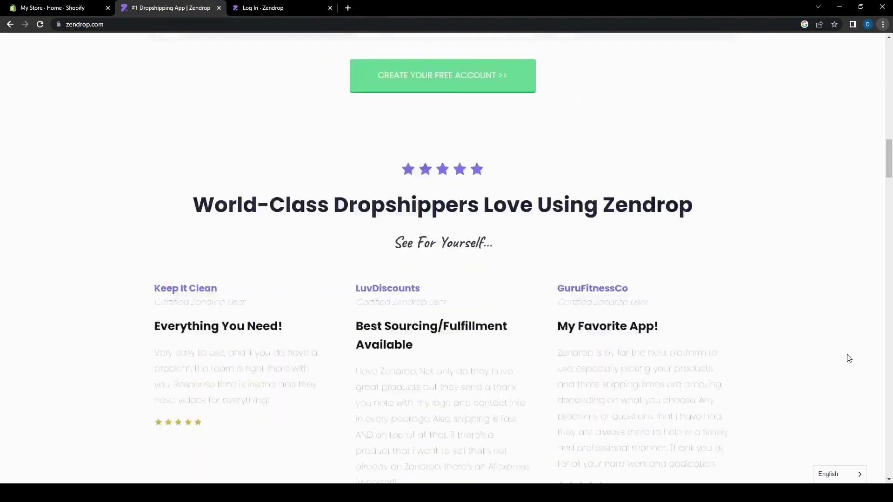
pyautogui.scroll(4, 842, 339)
pyautogui.scroll(-20, 838, 322)
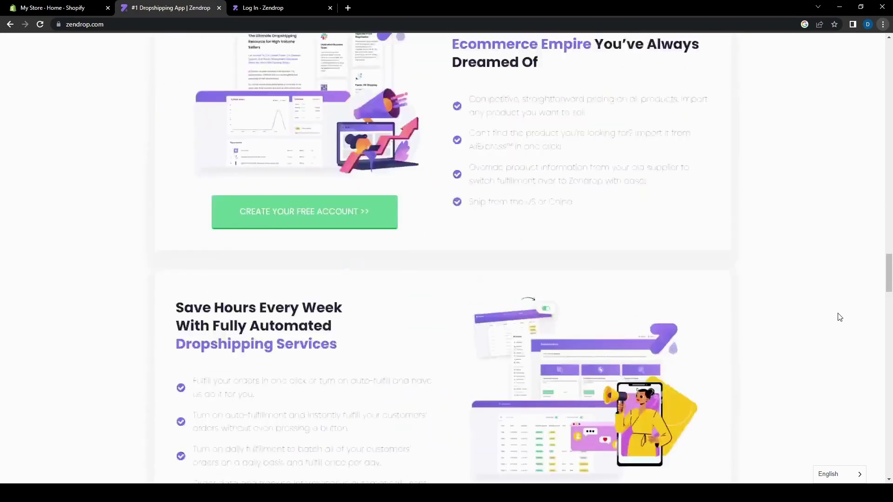
pyautogui.scroll(-18, 839, 317)
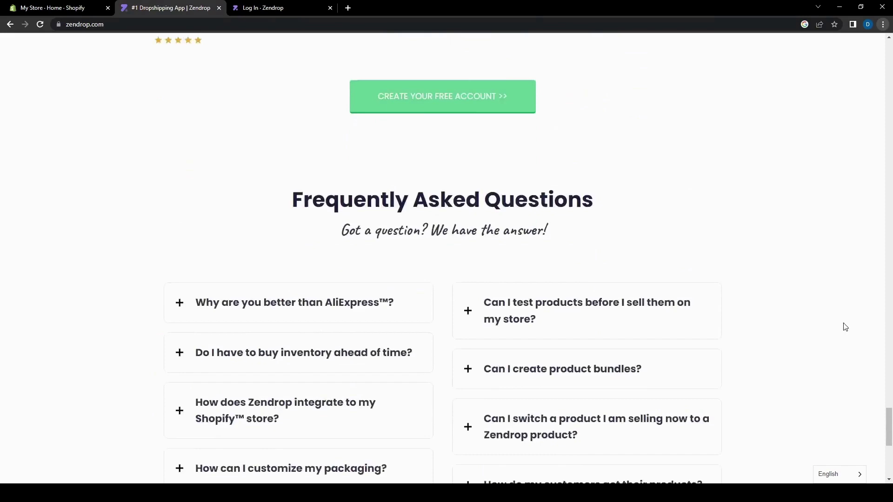
pyautogui.middleClick(843, 326)
pyautogui.scroll(20, 843, 326)
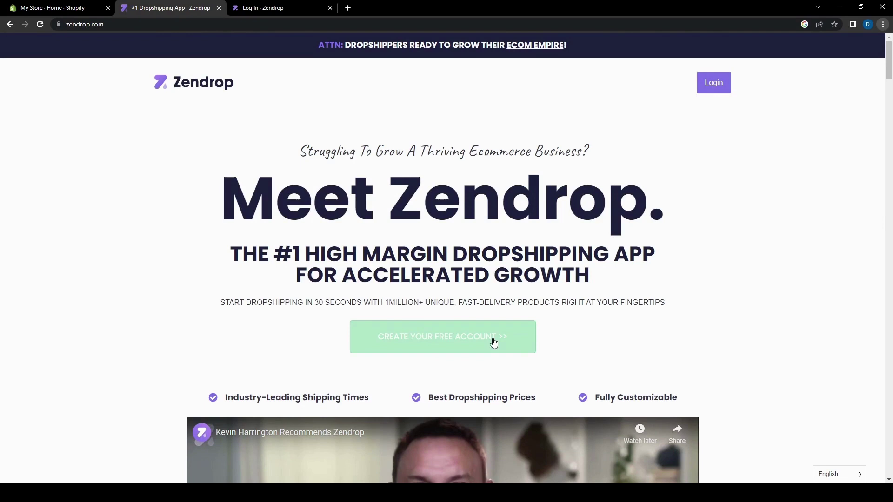
# Start creating a free Zendrop account, check the Log In tab, and return to Sign Up.
pyautogui.click(444, 348)
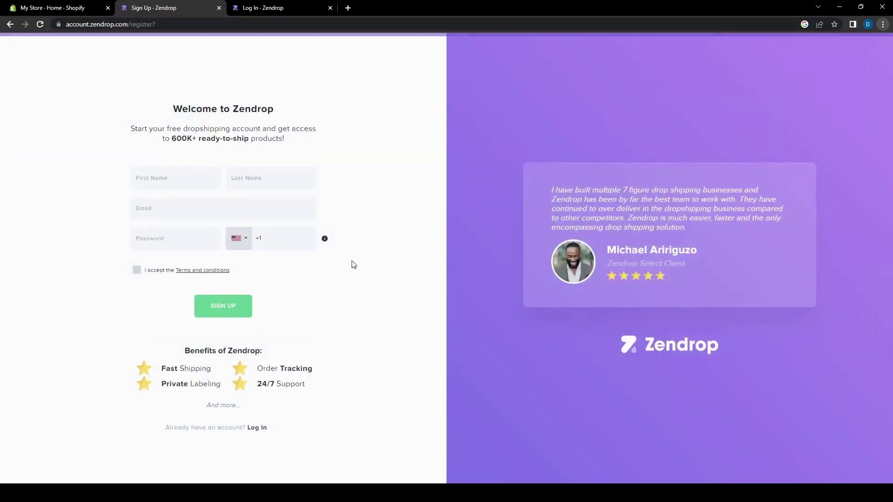
pyautogui.click(291, 10)
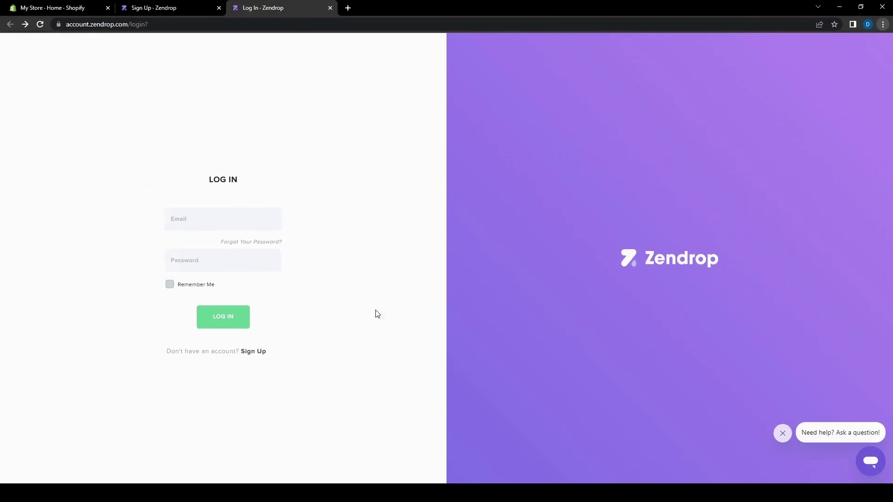
pyautogui.click(182, 10)
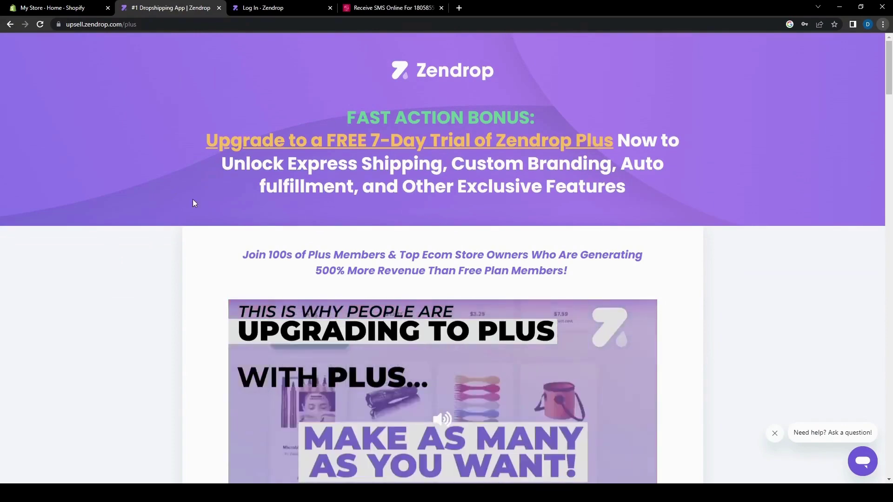
pyautogui.scroll(-3, 193, 201)
pyautogui.scroll(-4, 177, 304)
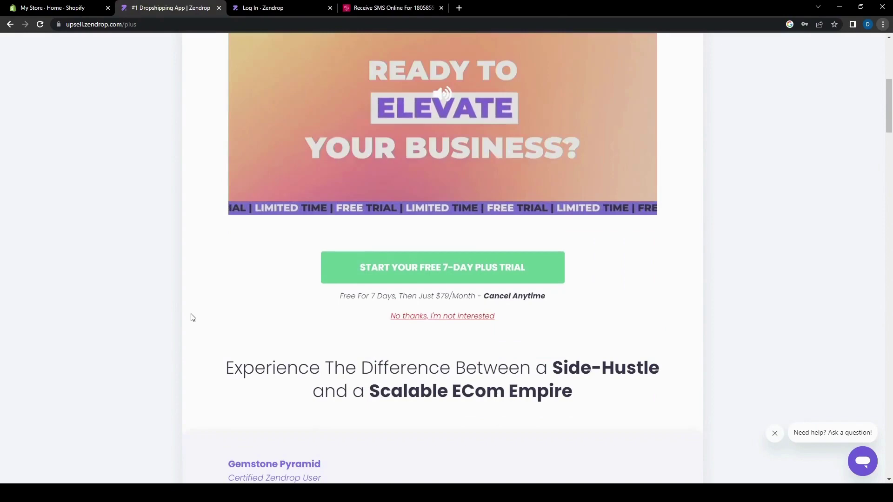
pyautogui.scroll(-2, 192, 316)
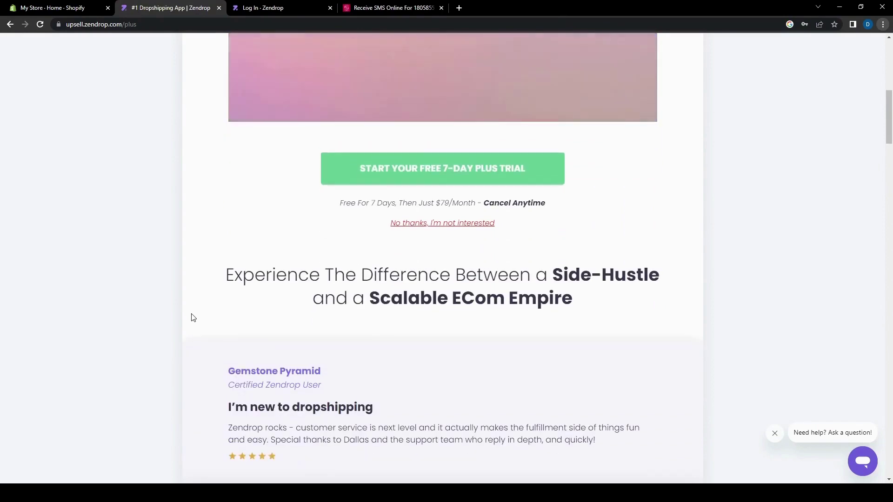
pyautogui.scroll(-2, 193, 318)
pyautogui.scroll(-7, 193, 318)
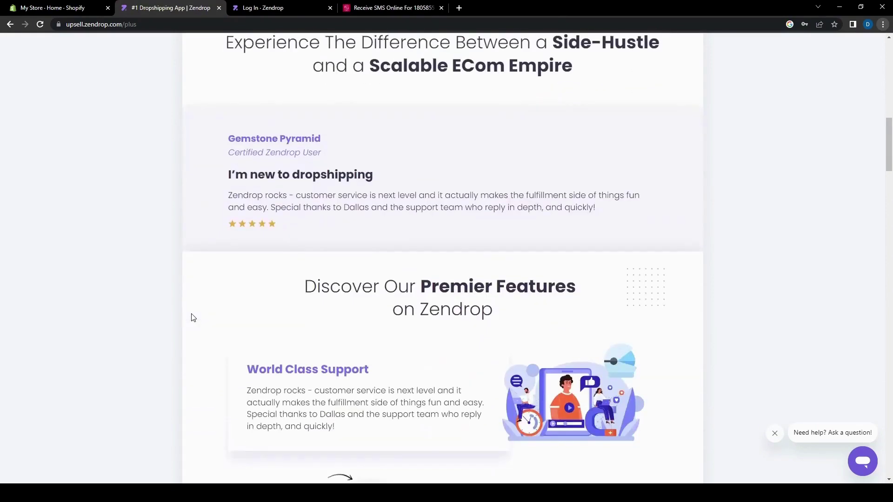
pyautogui.scroll(-12, 193, 318)
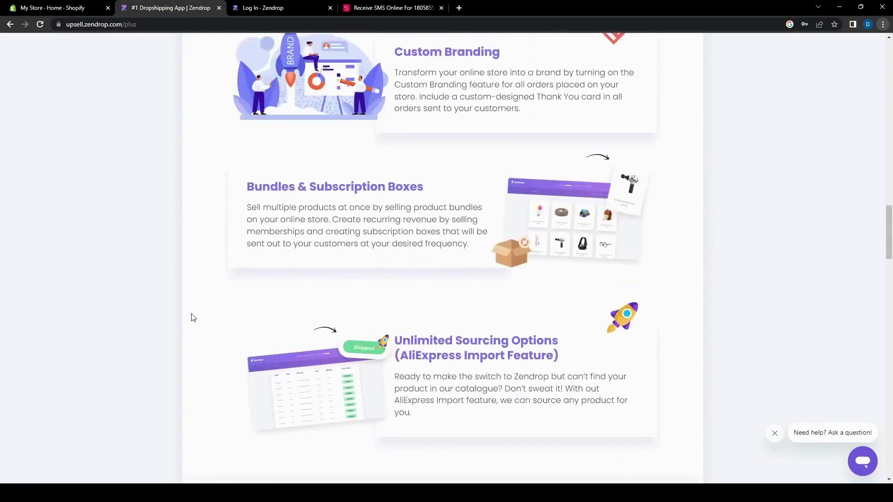
pyautogui.scroll(-7, 193, 317)
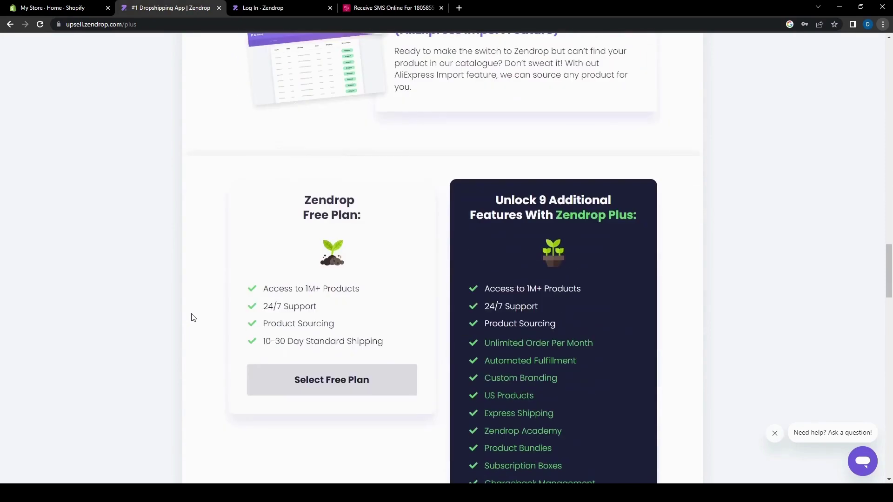
pyautogui.scroll(2, 192, 316)
pyautogui.scroll(-6, 225, 303)
pyautogui.scroll(4, 226, 338)
pyautogui.scroll(-3, 465, 115)
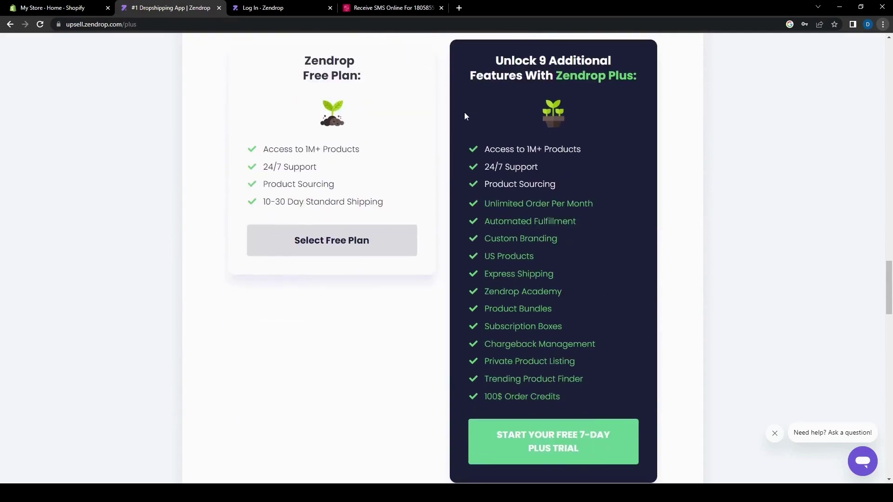
pyautogui.scroll(-3, 571, 370)
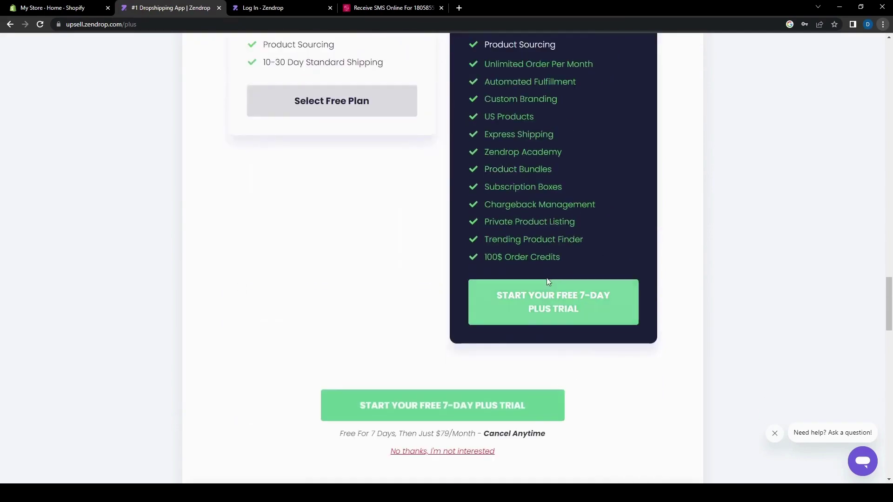
pyautogui.scroll(-5, 211, 279)
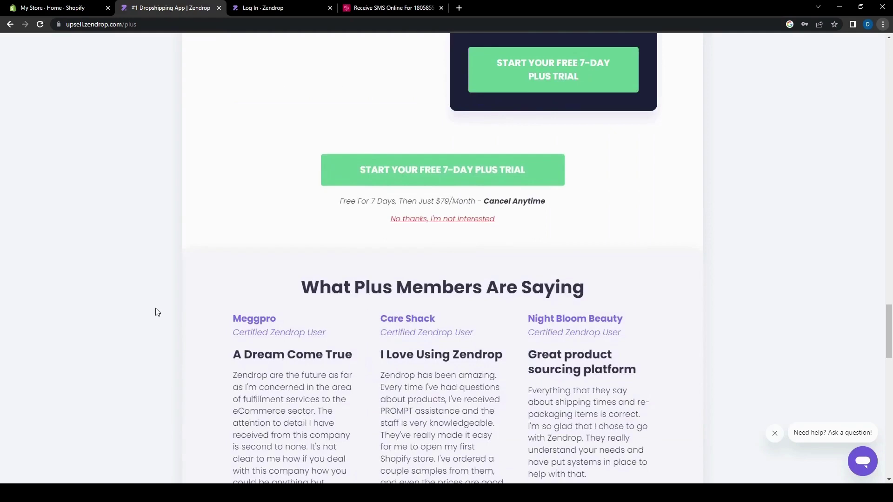
pyautogui.scroll(-15, 157, 311)
pyautogui.scroll(-6, 160, 311)
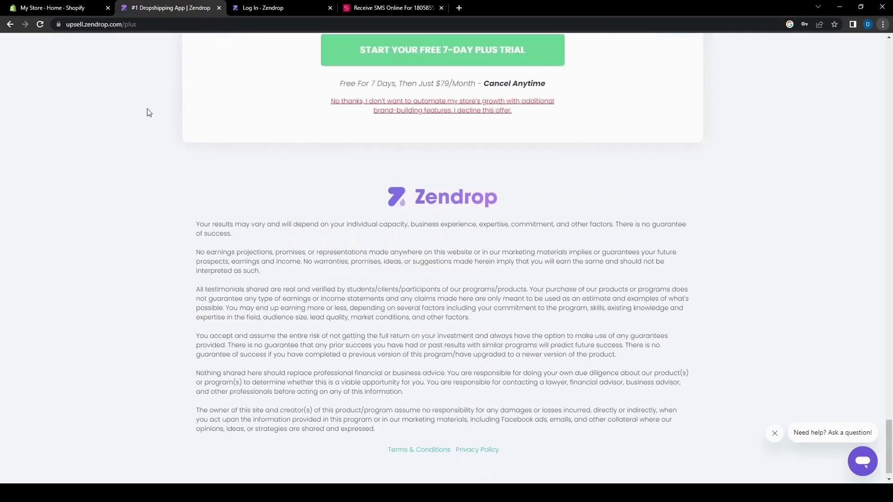
pyautogui.scroll(20, 129, 252)
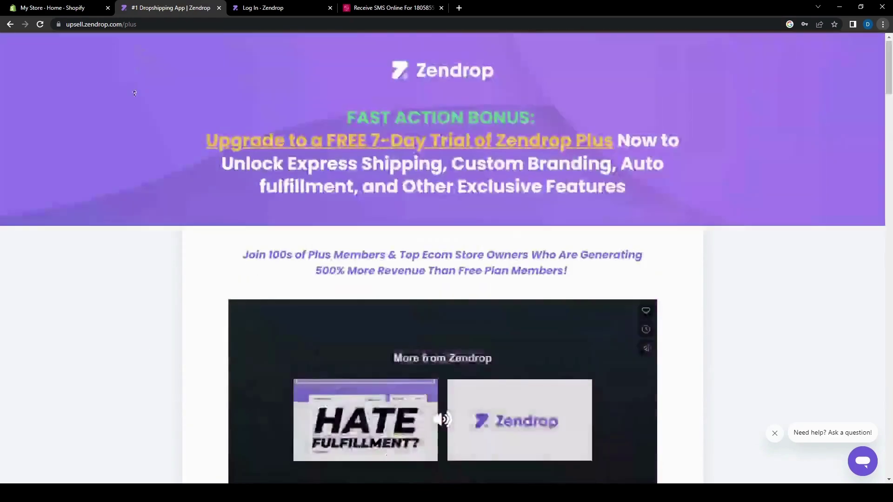
pyautogui.scroll(-8, 144, 230)
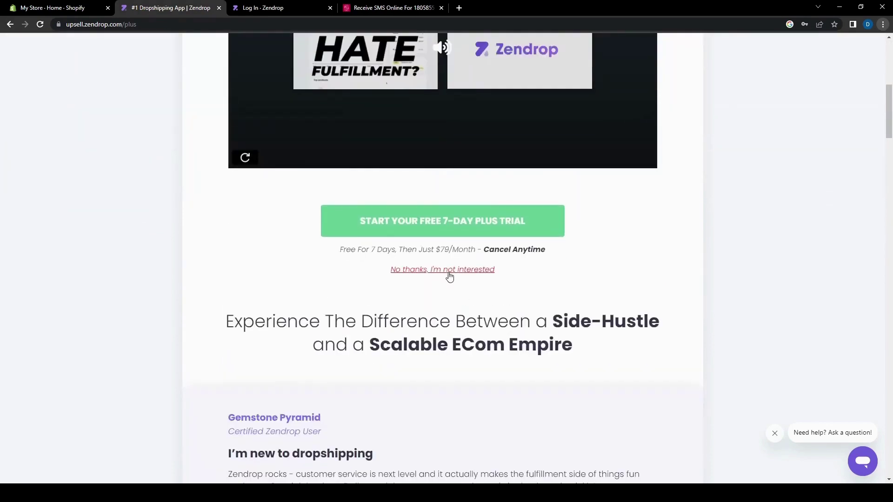
# Decline the Zendrop Plus trial, then view and close the Shopify store-connection help.
pyautogui.click(451, 271)
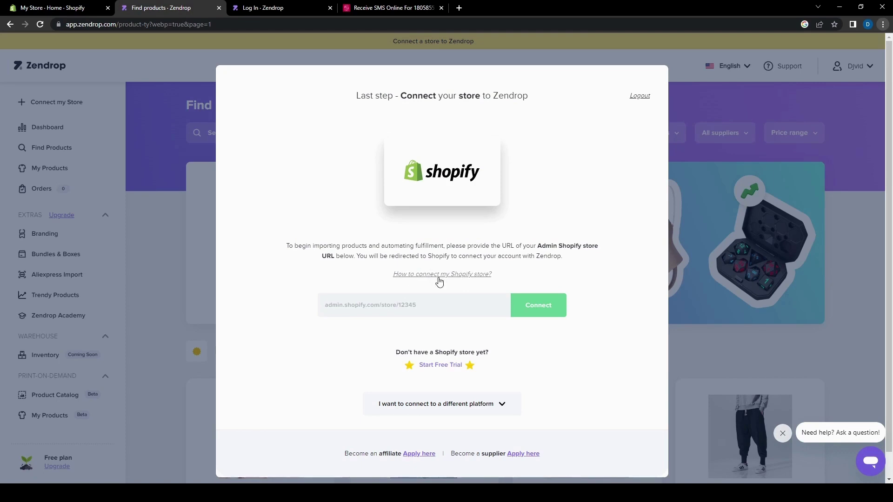
pyautogui.click(455, 275)
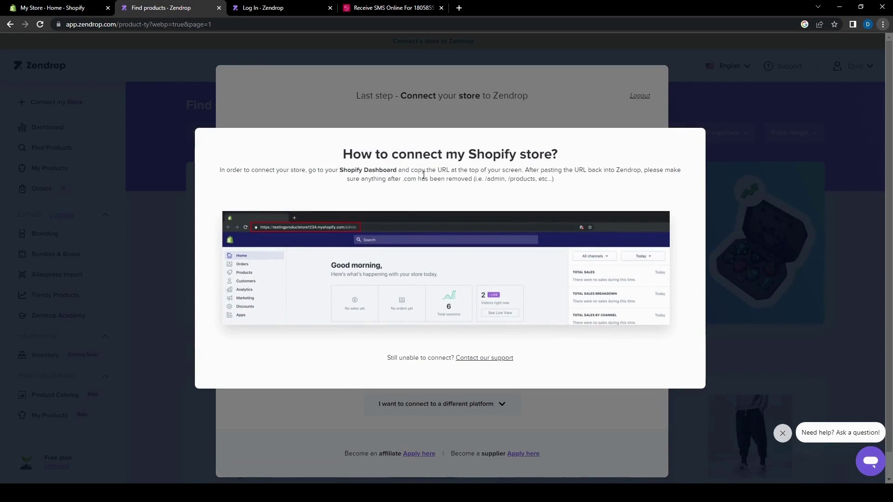
pyautogui.click(331, 420)
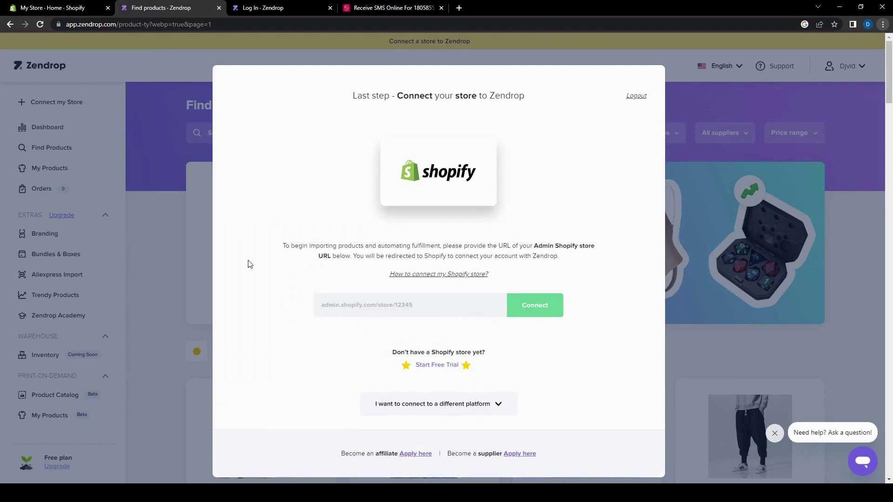
# Copy the Shopify admin URL into Zendrop's store URL field and connect the store.
pyautogui.click(74, 10)
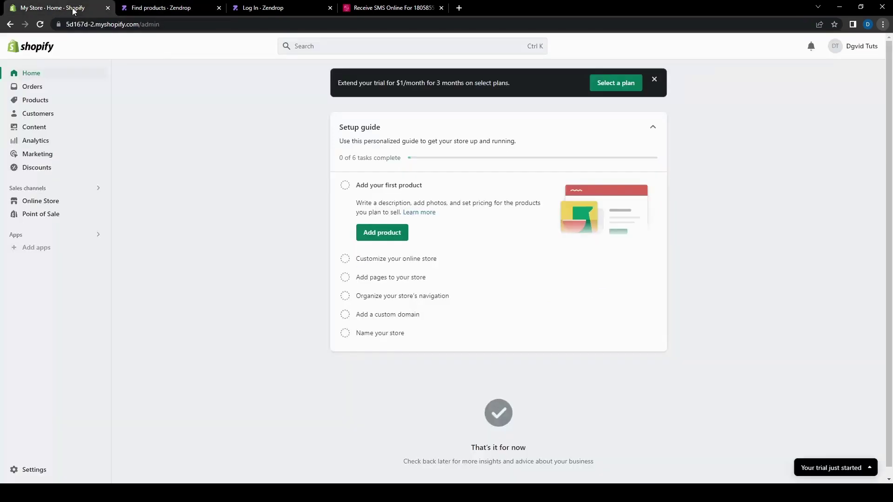
pyautogui.click(154, 26)
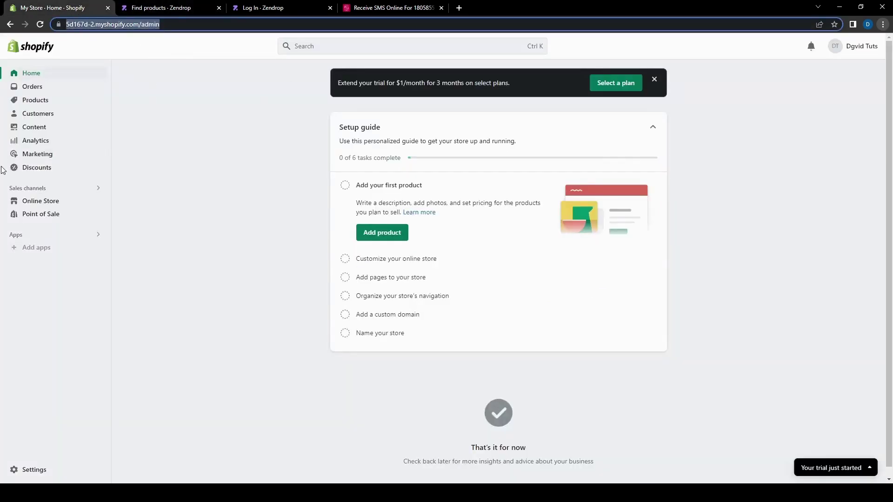
pyautogui.click(175, 8)
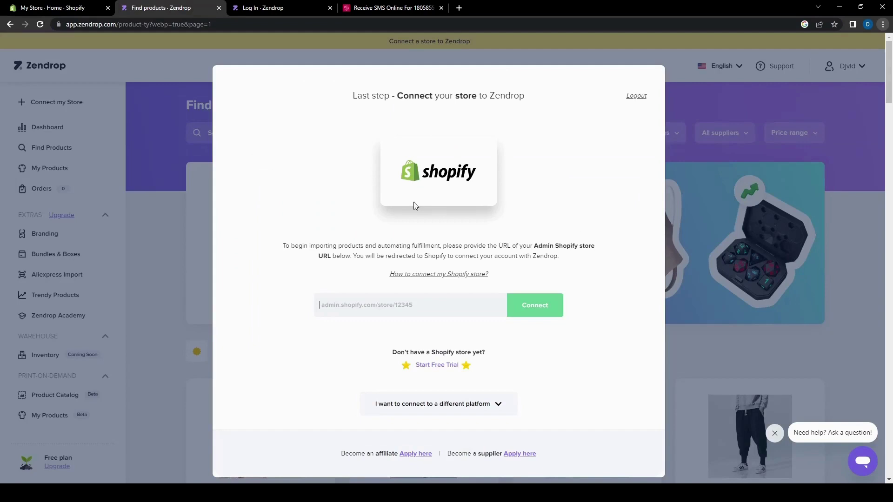
pyautogui.write('5d167d-2.myshopify.com')
pyautogui.click(525, 309)
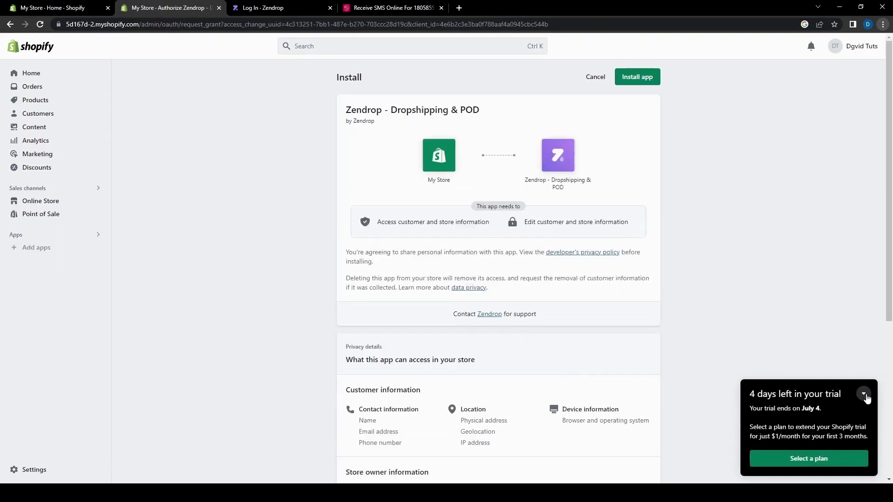
# Collapse the trial reminder and scroll through the Zendrop install permissions page.
pyautogui.click(864, 395)
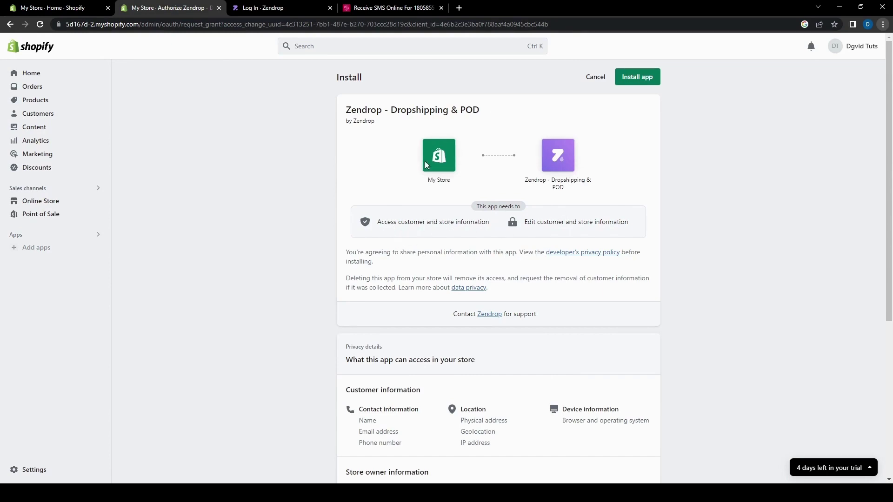
pyautogui.scroll(-5, 741, 346)
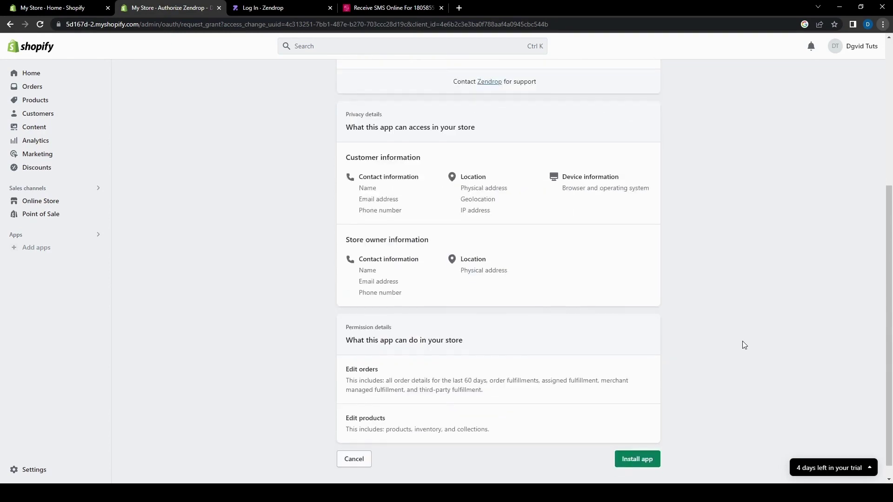
pyautogui.scroll(5, 742, 346)
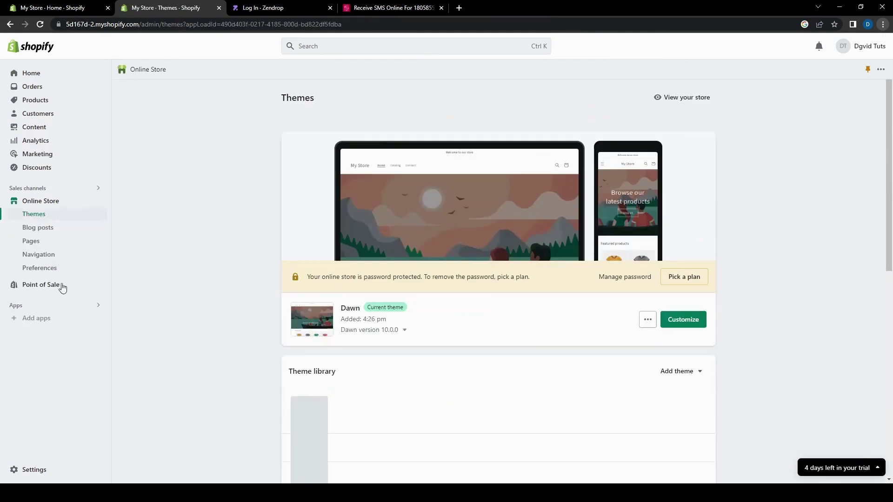
# Open the Add apps 'Picked for you' panel, close it, and reopen it.
pyautogui.click(37, 318)
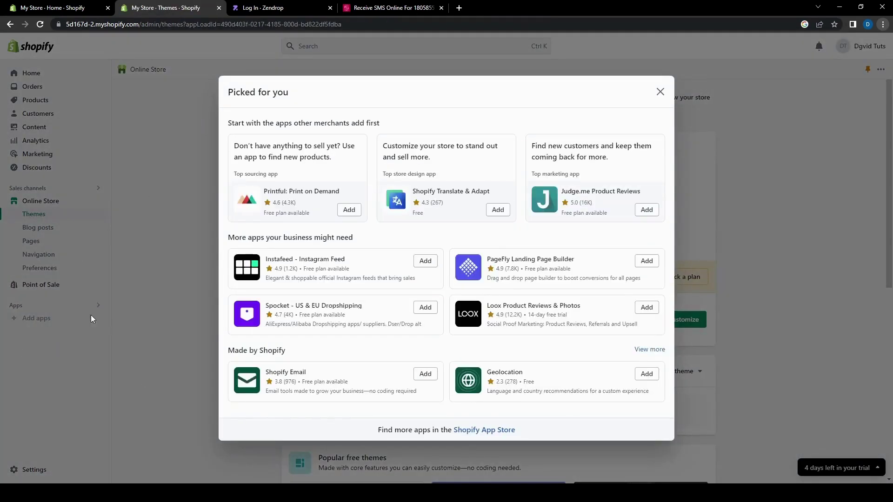
pyautogui.press('Escape')
pyautogui.click(55, 319)
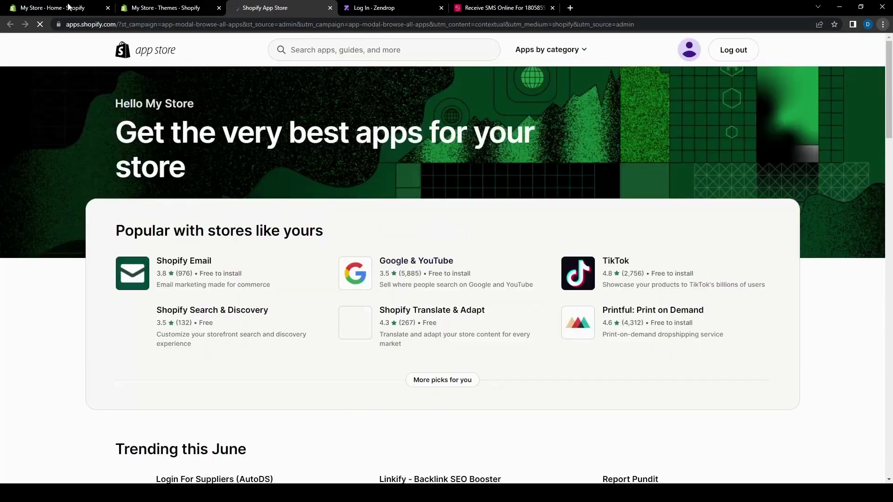
# Search the App Store for 'zend' and open the Zendrop - Dropshipping & POD listing.
pyautogui.scroll(-5, 80, 299)
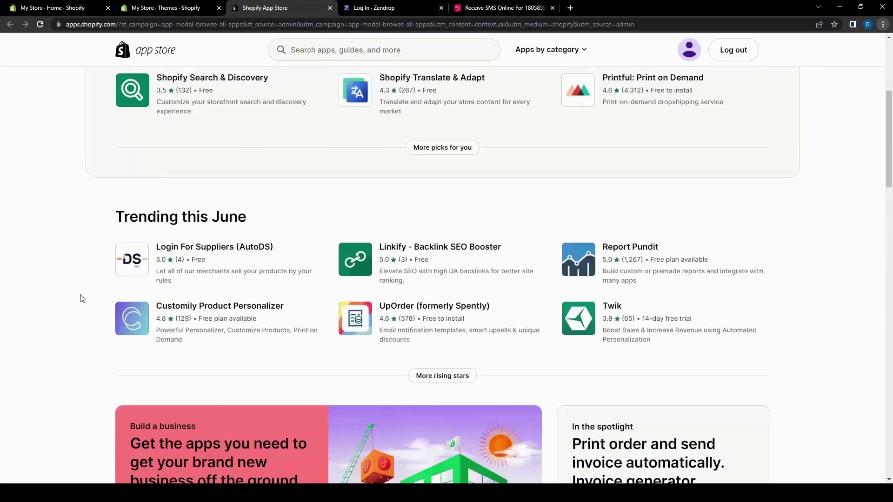
pyautogui.scroll(-17, 90, 313)
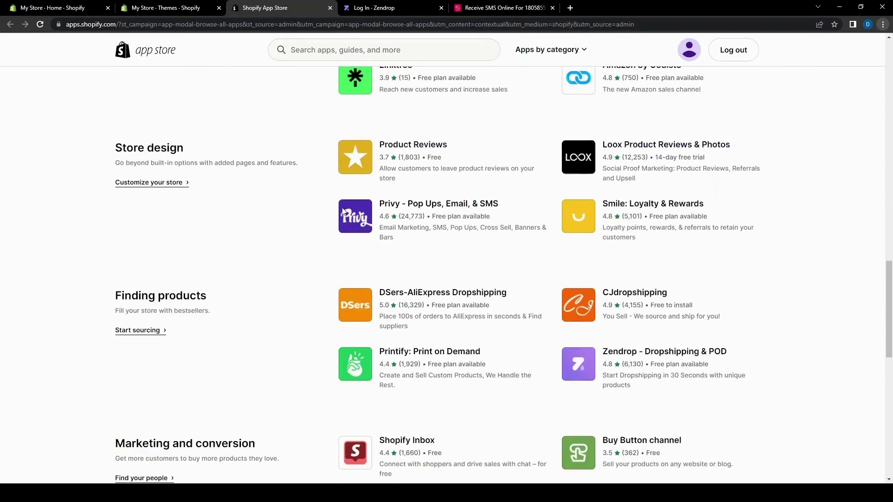
pyautogui.scroll(3, 546, 300)
pyautogui.scroll(-6, 10, 249)
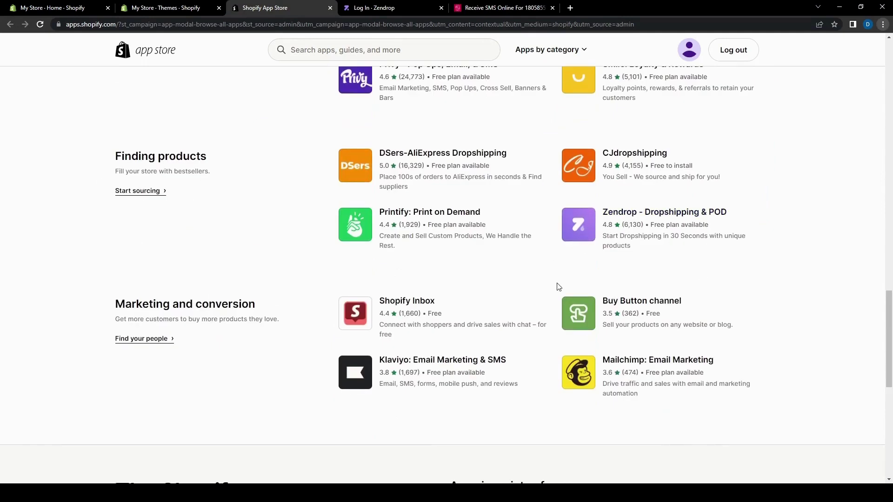
pyautogui.click(425, 43)
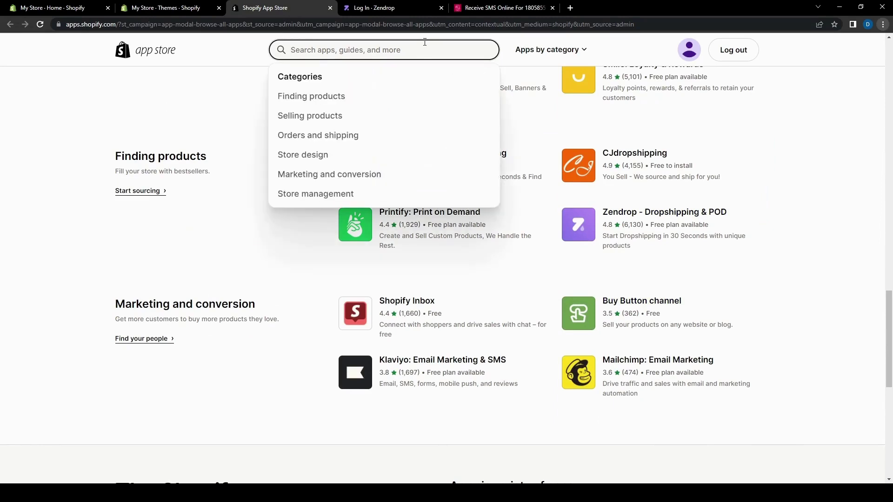
pyautogui.write('zendrop')
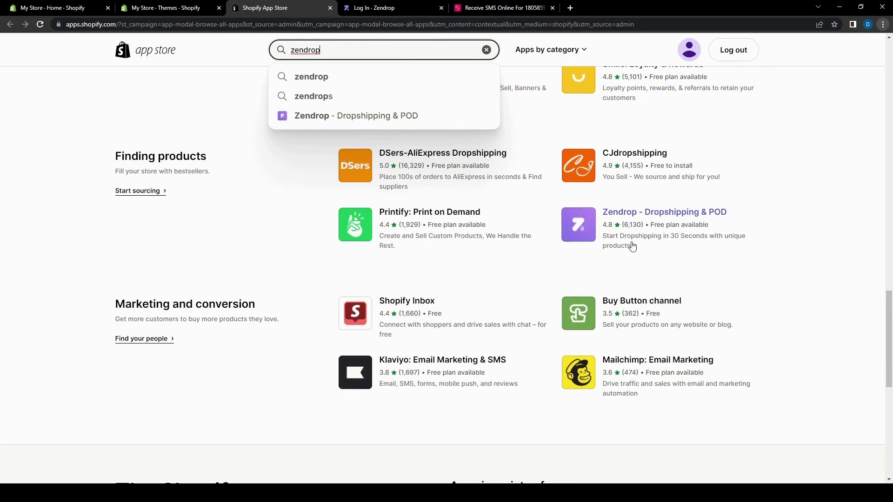
pyautogui.click(591, 236)
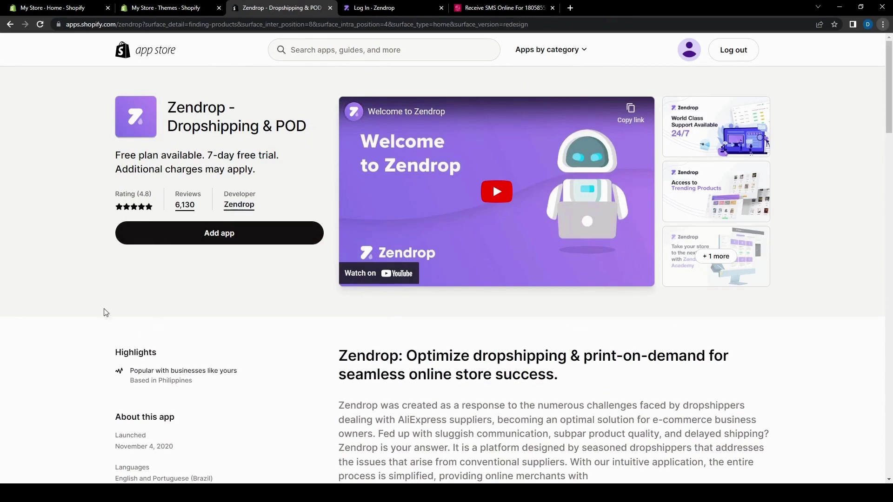
pyautogui.scroll(-10, 118, 328)
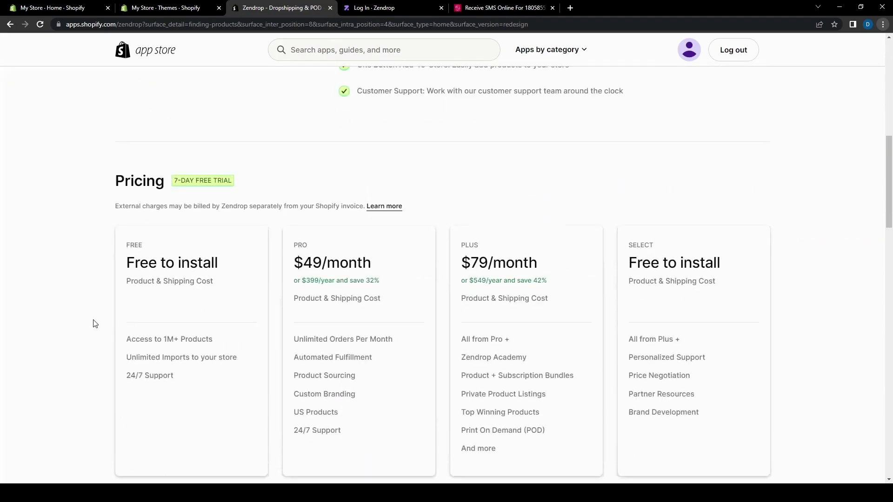
pyautogui.scroll(-2, 93, 325)
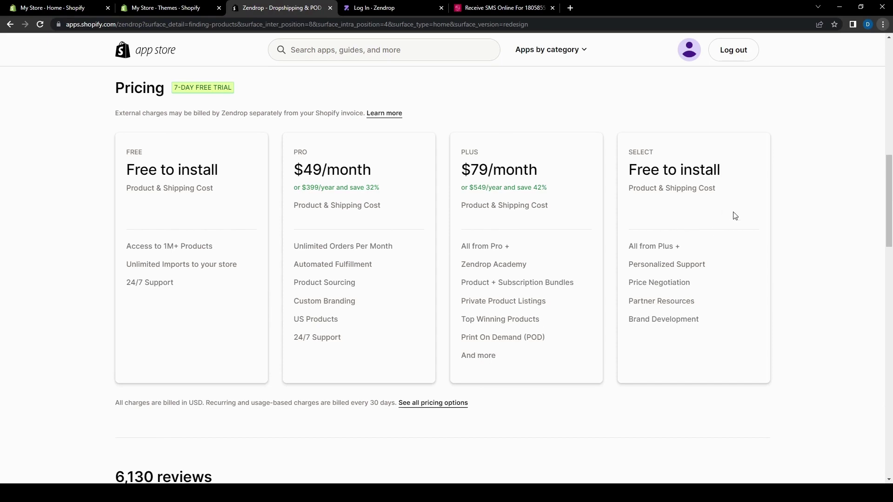
pyautogui.scroll(-5, 832, 350)
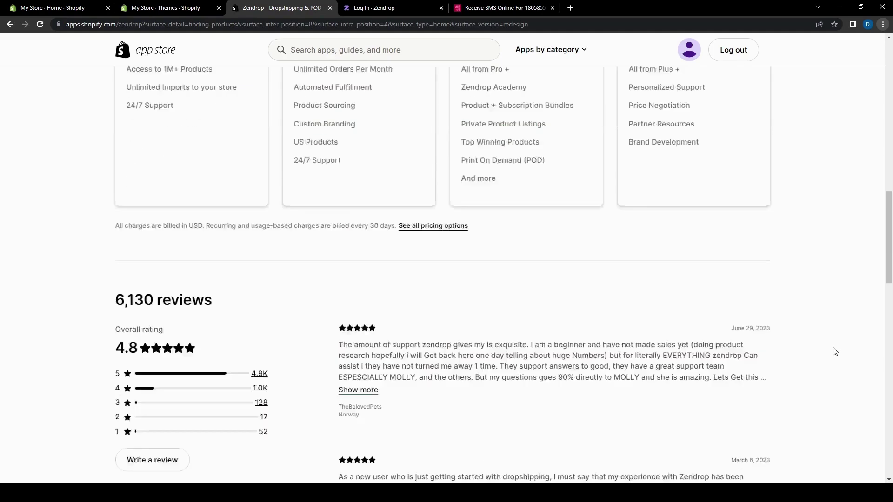
pyautogui.scroll(15, 835, 351)
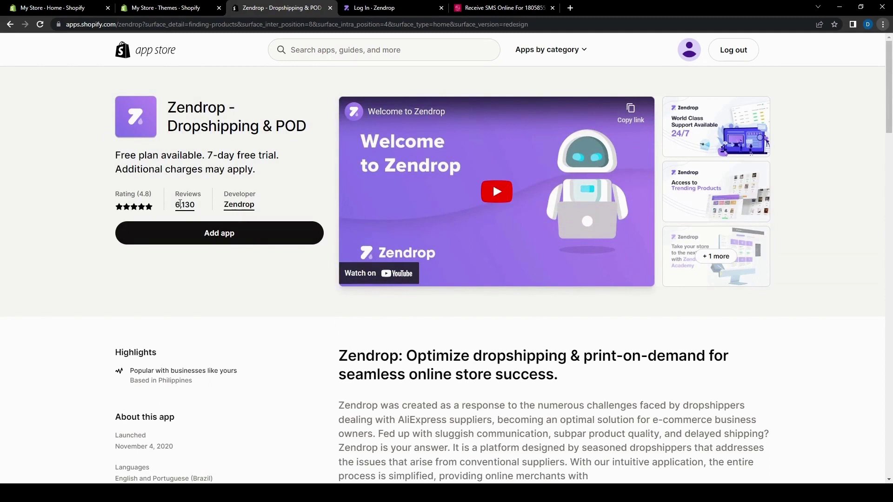
# Start the Zendrop install, dismiss the app search suggestions, and approve Install app.
pyautogui.click(231, 245)
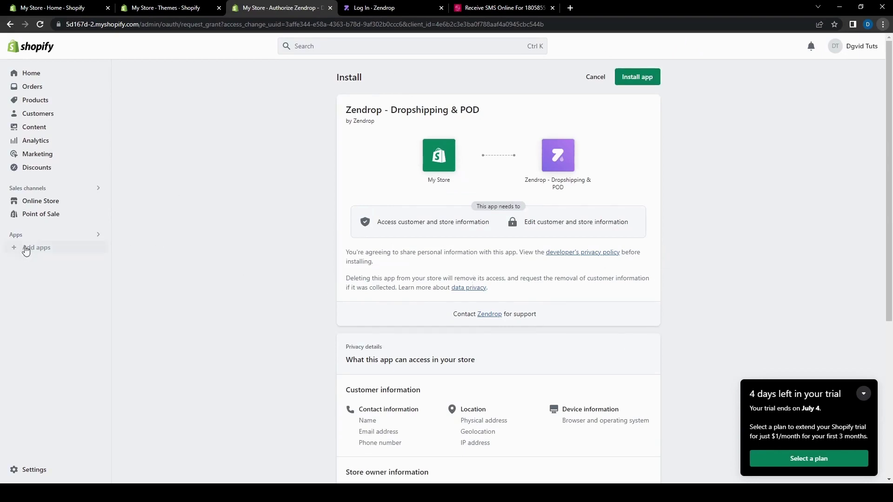
pyautogui.click(66, 235)
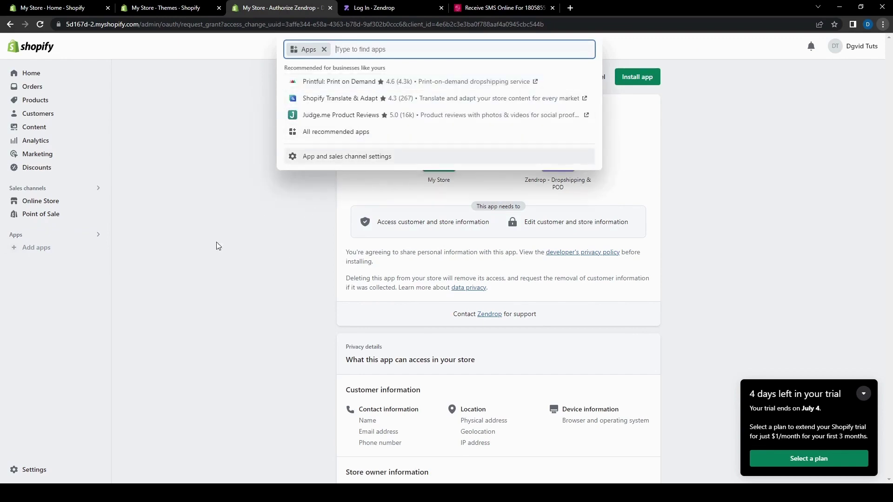
pyautogui.click(225, 251)
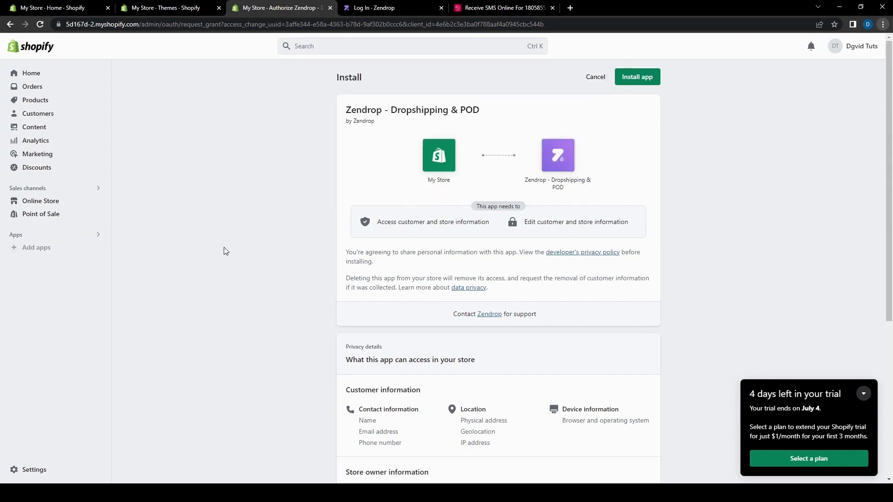
pyautogui.click(647, 79)
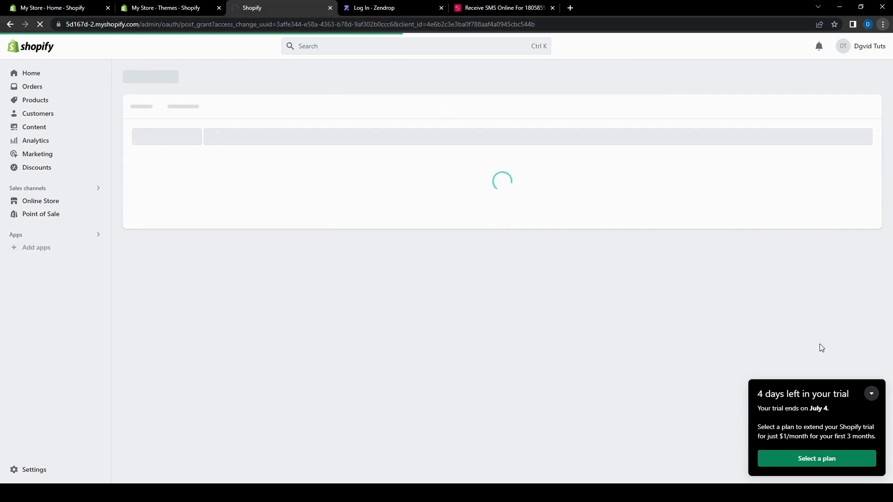
# Collapse the trial banner, submit the account setup details, and close the leftover Log In tab.
pyautogui.click(870, 394)
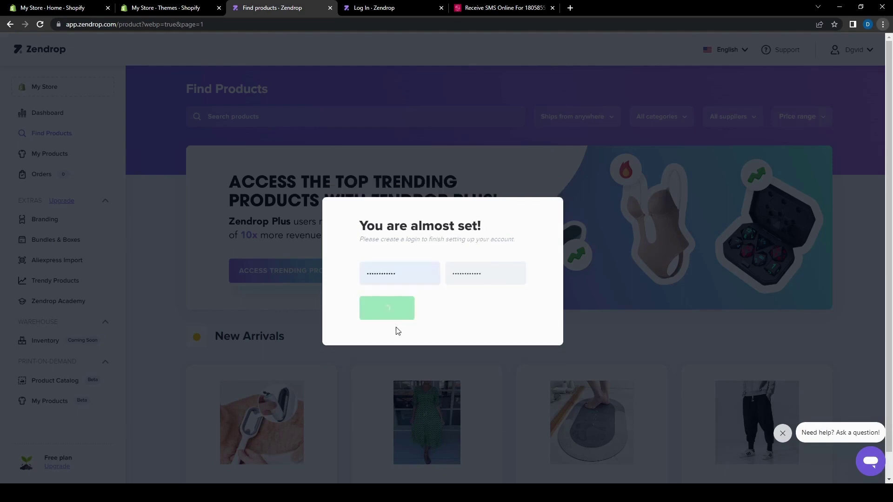
pyautogui.click(396, 323)
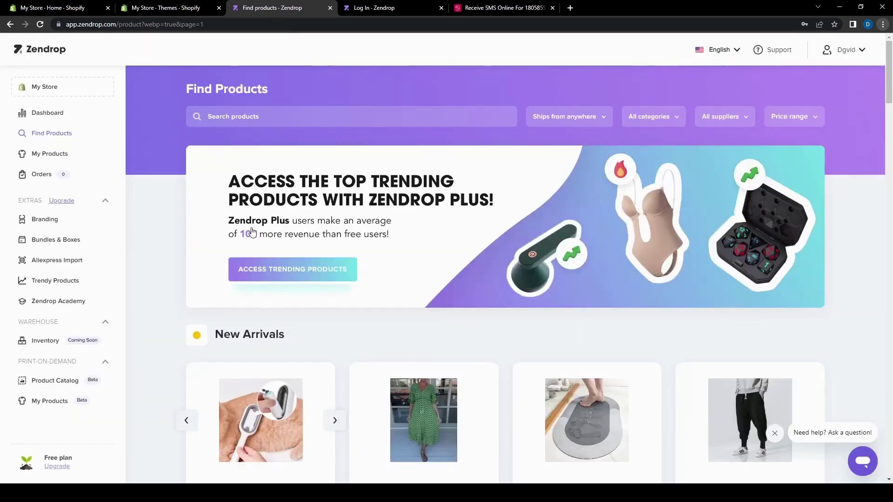
pyautogui.click(388, 8)
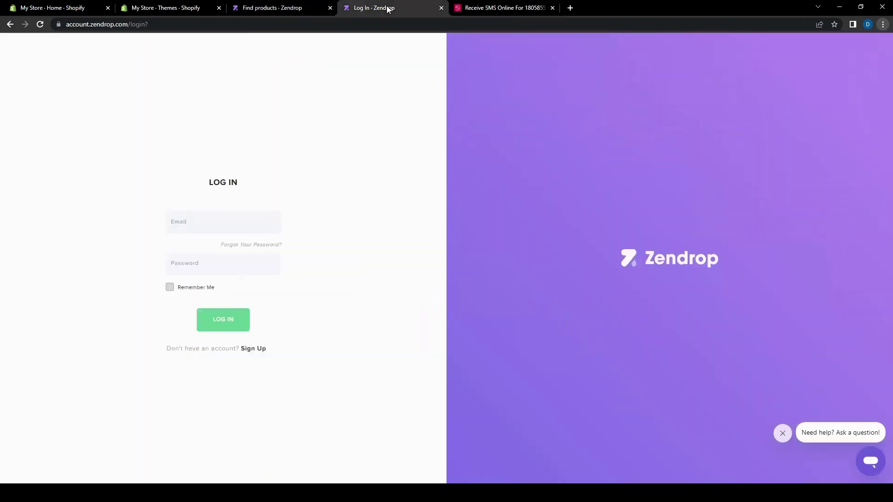
pyautogui.click(441, 8)
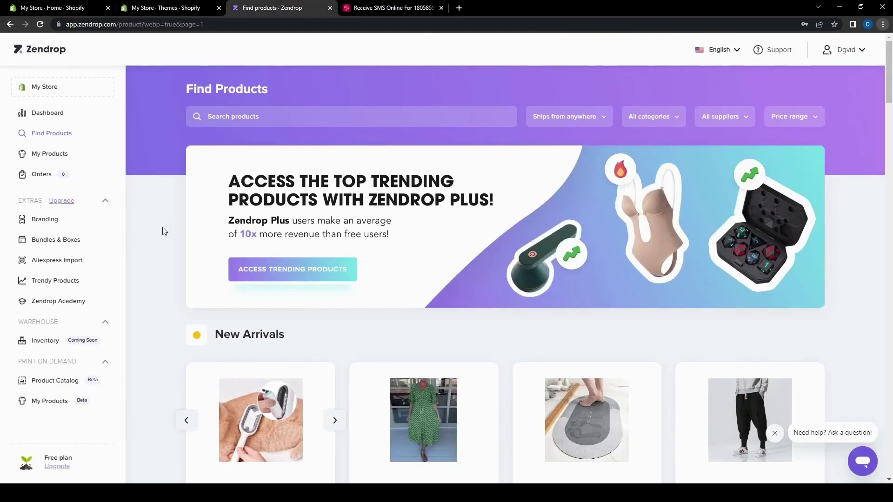
# Go to the Zendrop Dashboard and dismiss the PLUS promotion popup.
pyautogui.click(57, 114)
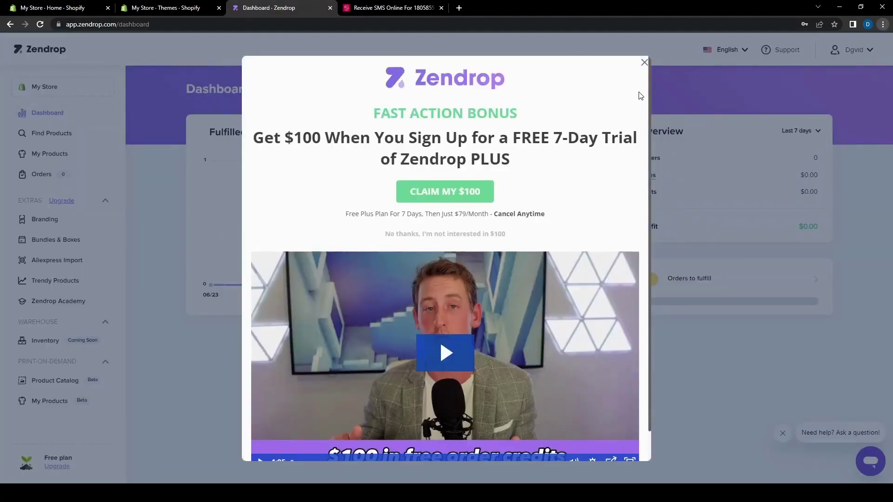
pyautogui.scroll(-2, 622, 198)
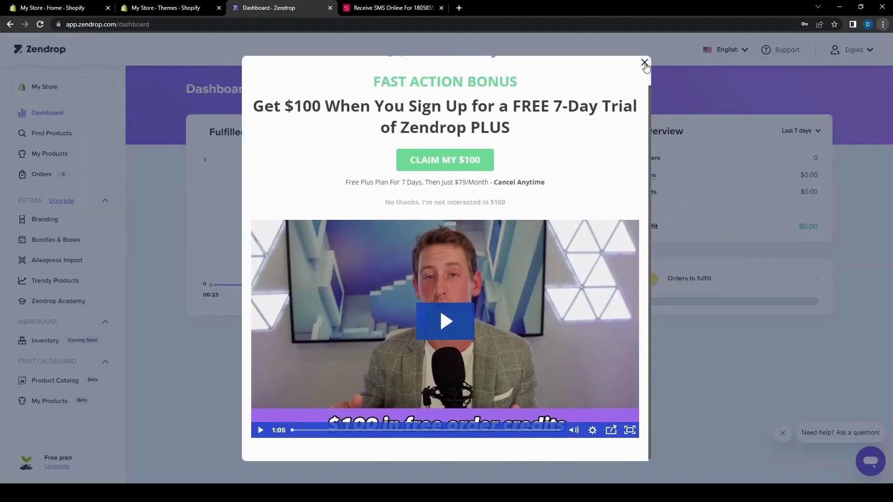
pyautogui.click(644, 62)
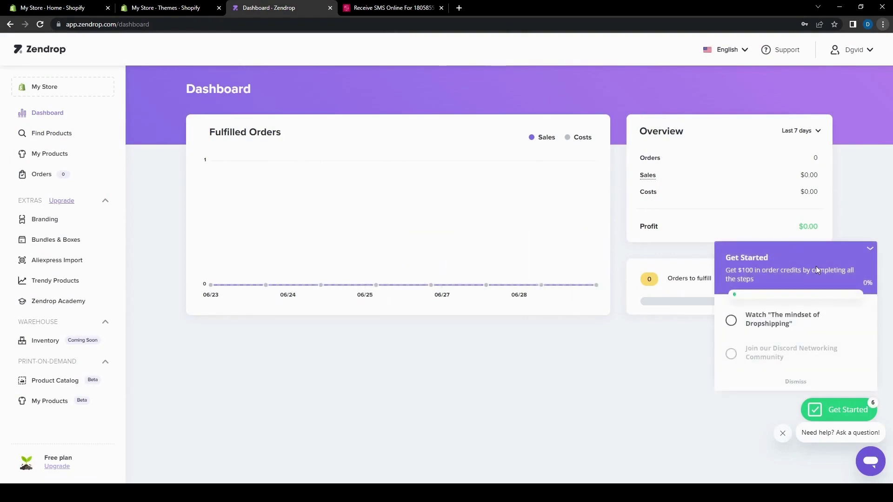
# Collapse the Get Started checklist on the Zendrop Dashboard.
pyautogui.click(870, 250)
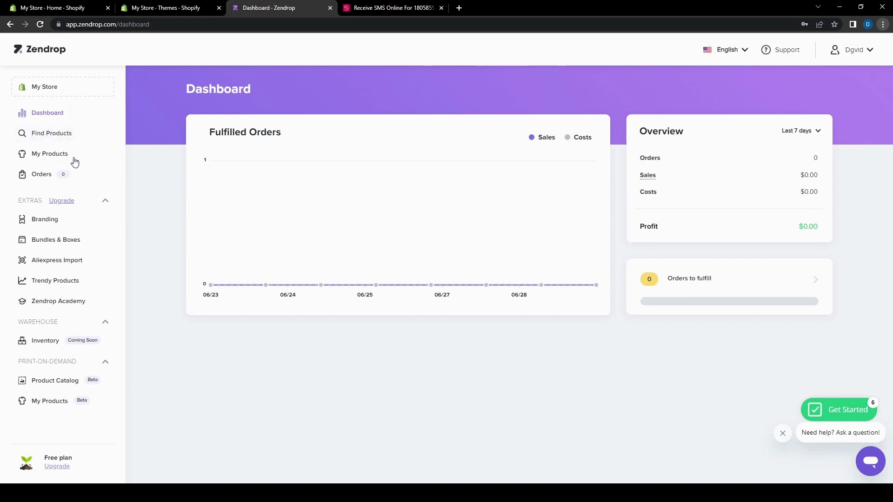
# Look over My Products and the store listings, then return to Find Products.
pyautogui.click(55, 154)
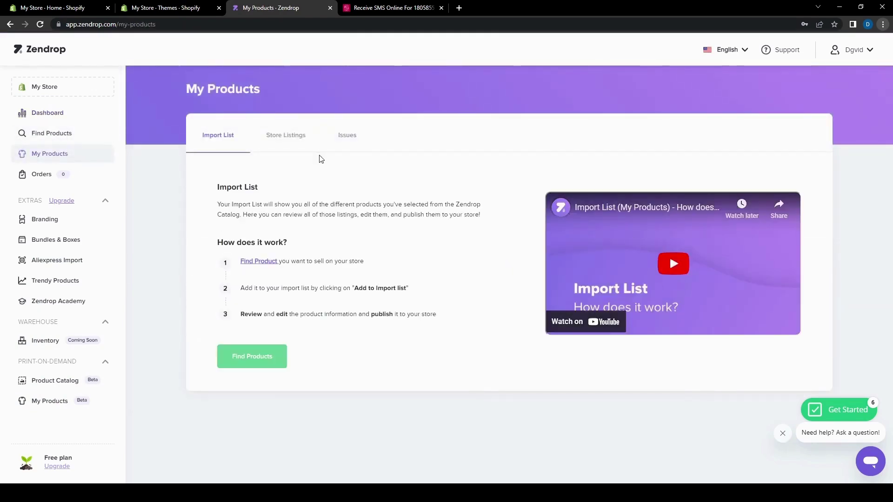
pyautogui.click(300, 137)
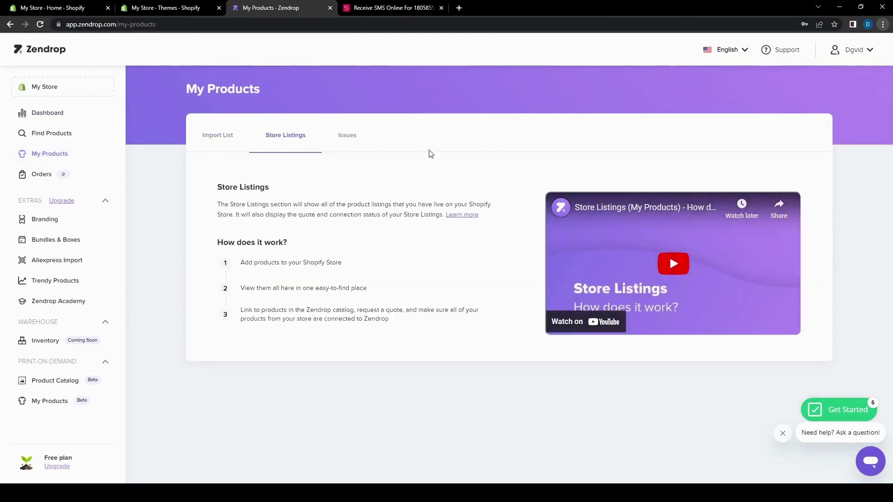
pyautogui.click(60, 135)
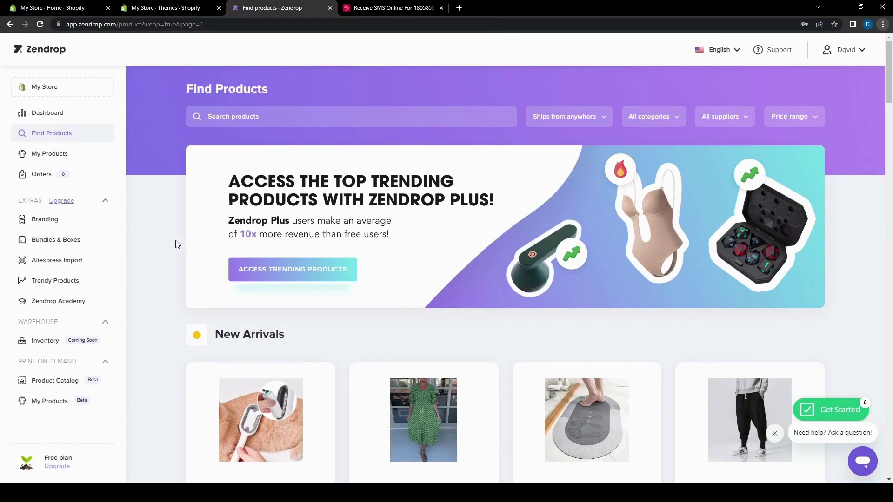
# Find The Travel Wallet ($2.61 product cost) in the catalog and add it to the import list.
pyautogui.scroll(-1, 175, 246)
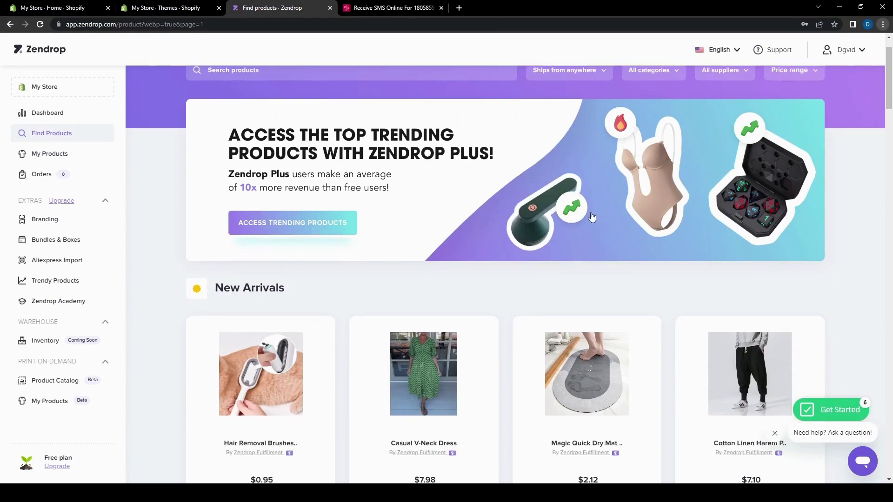
pyautogui.scroll(-4, 168, 265)
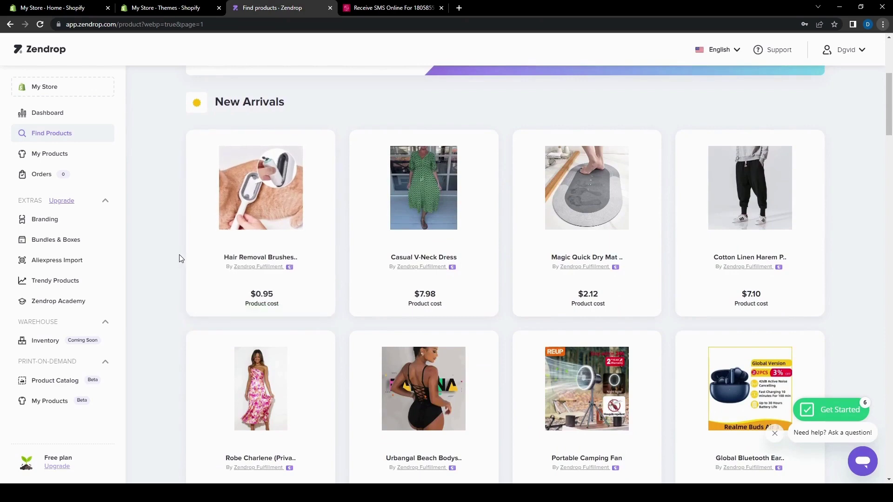
pyautogui.scroll(-1, 182, 265)
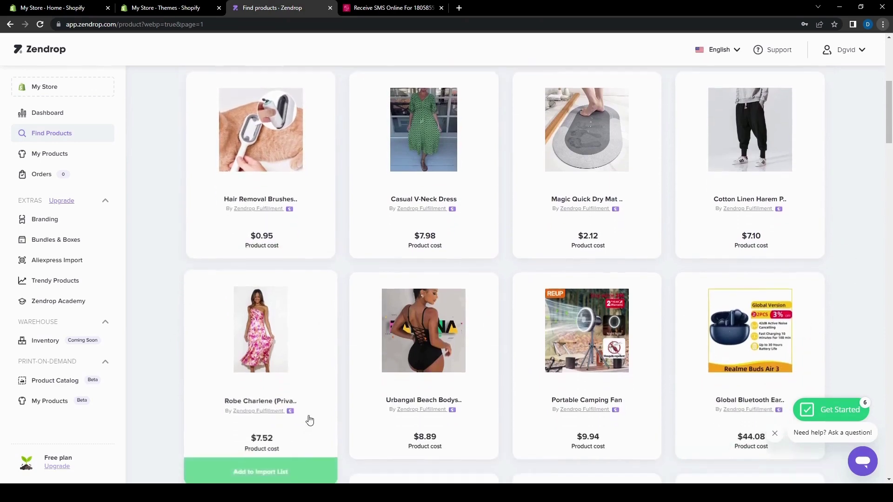
pyautogui.scroll(-4, 309, 420)
pyautogui.scroll(-8, 171, 323)
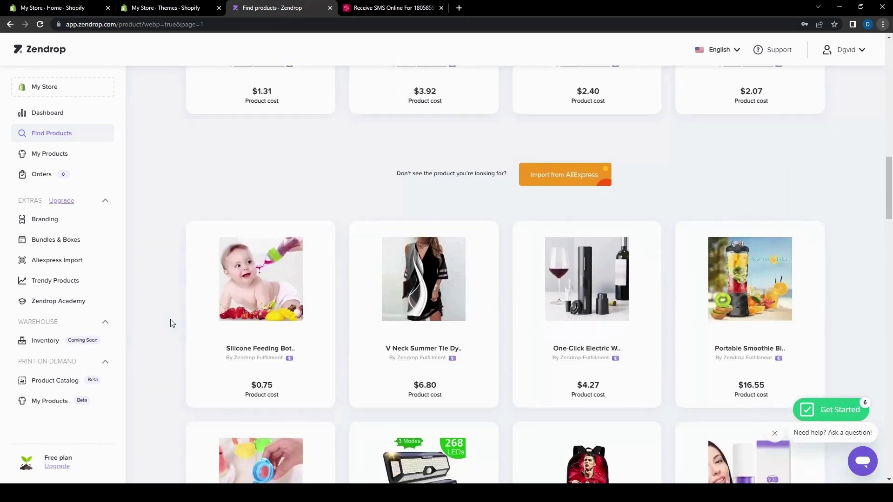
pyautogui.scroll(-3, 172, 323)
pyautogui.scroll(-3, 171, 322)
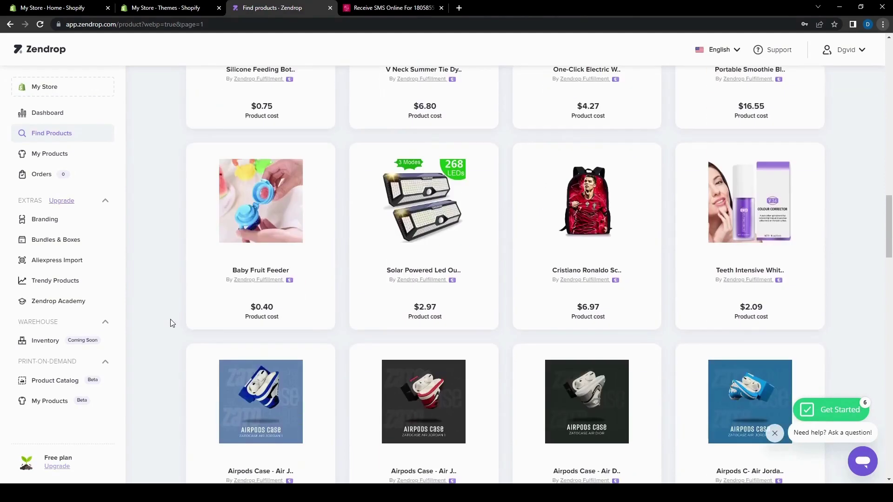
pyautogui.scroll(-4, 172, 322)
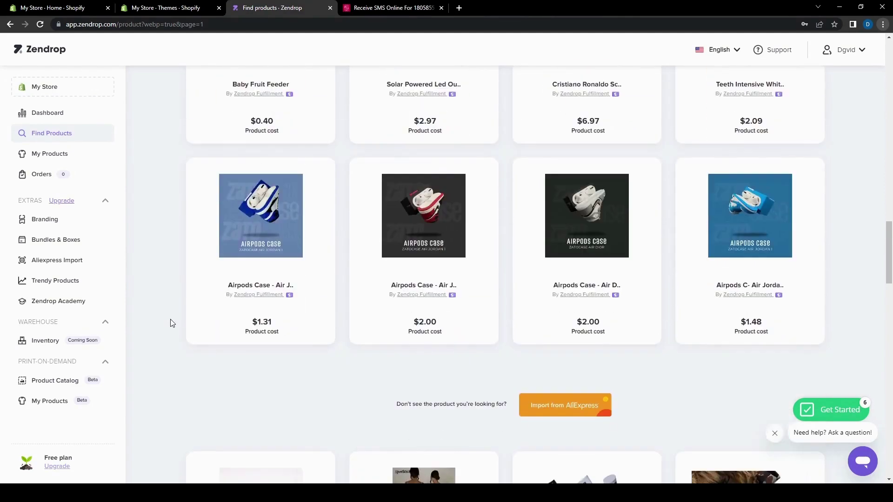
pyautogui.scroll(-6, 172, 322)
pyautogui.scroll(-3, 172, 322)
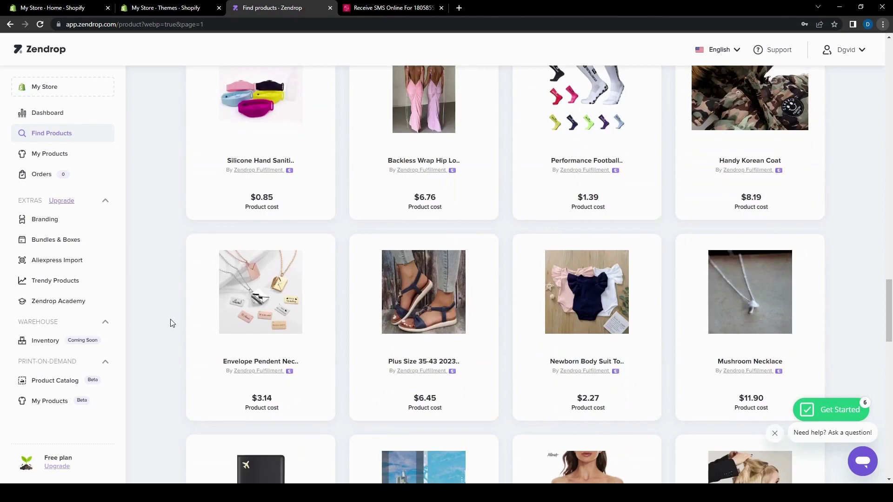
pyautogui.scroll(-5, 172, 323)
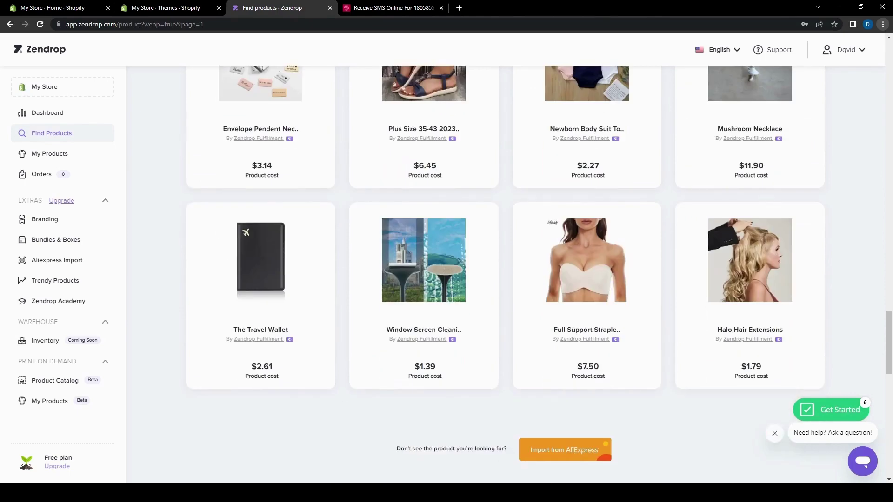
pyautogui.scroll(1, 163, 367)
pyautogui.moveTo(219, 325)
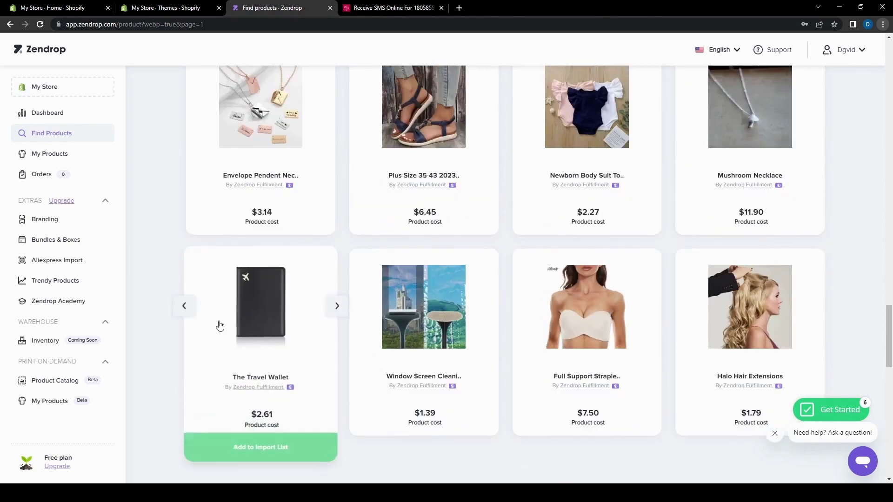
pyautogui.click(295, 454)
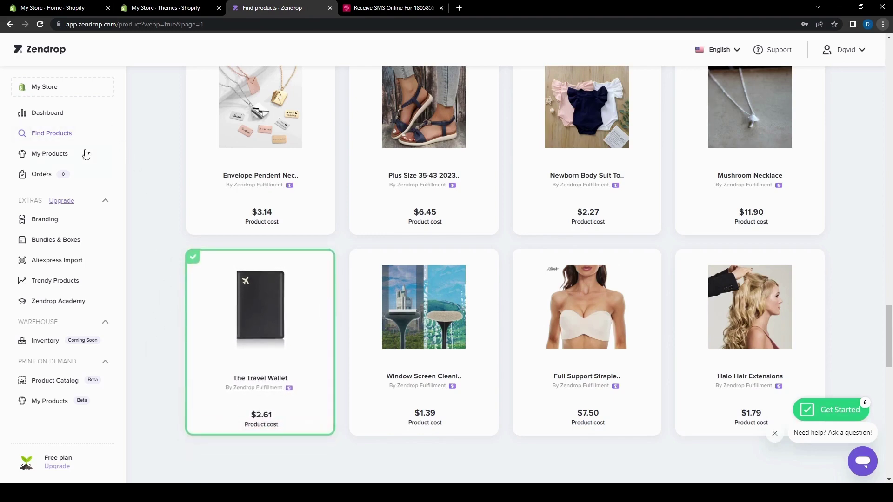
# Open The Travel Wallet's product page from the My Products Import List.
pyautogui.click(53, 156)
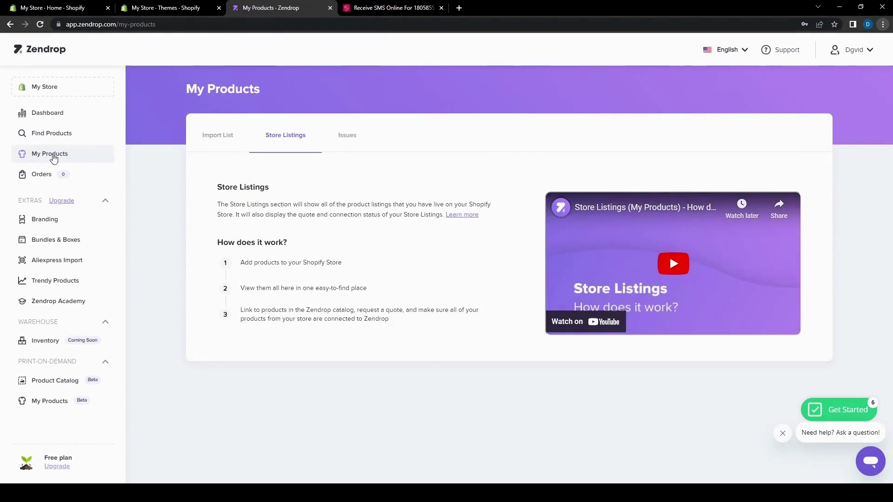
pyautogui.click(234, 132)
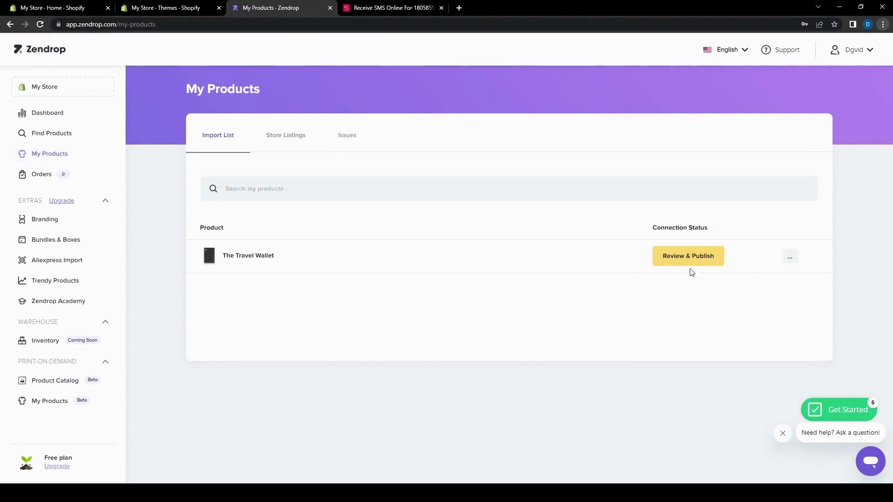
pyautogui.click(242, 256)
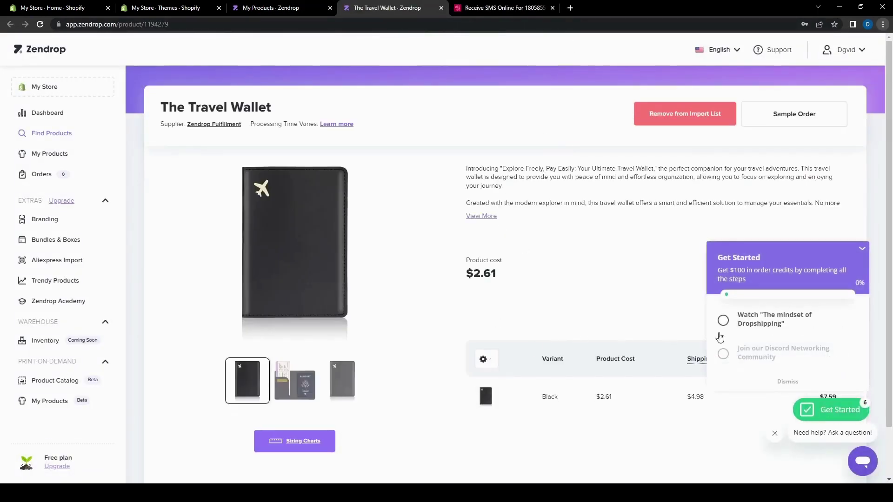
# Dismiss the getting-started checklist, review the wallet's page, then close its tab.
pyautogui.click(862, 251)
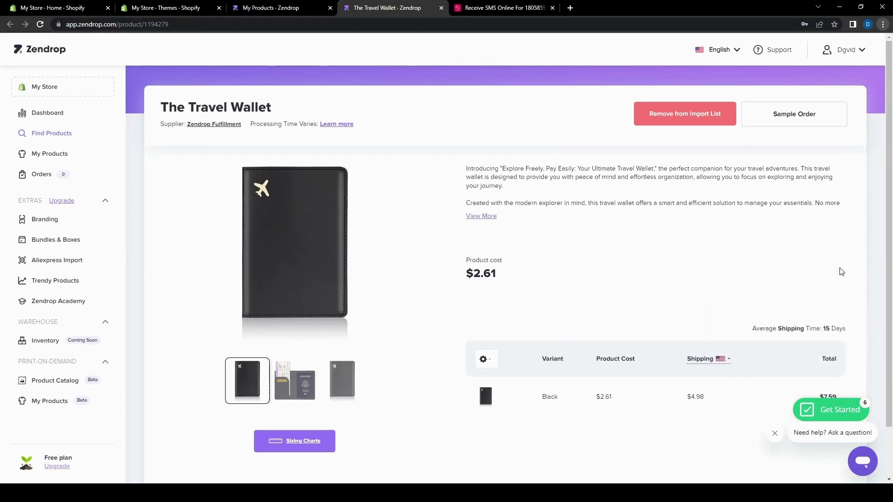
pyautogui.scroll(-1, 442, 360)
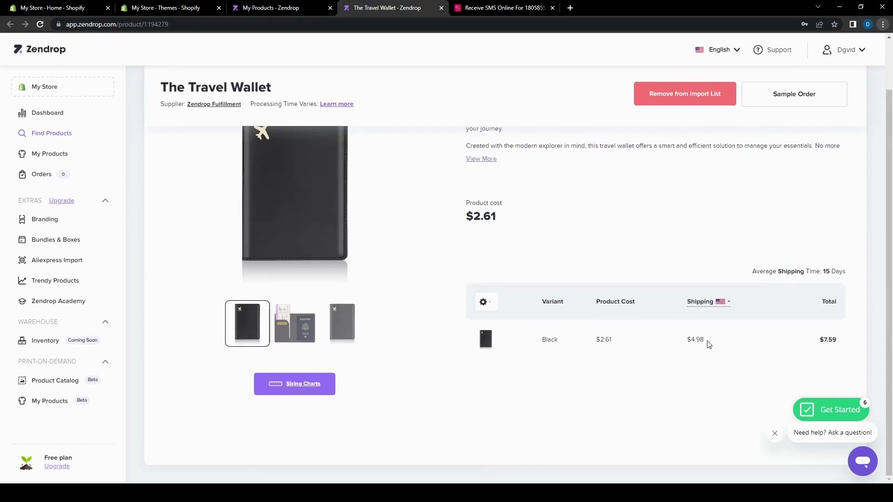
pyautogui.scroll(1, 398, 304)
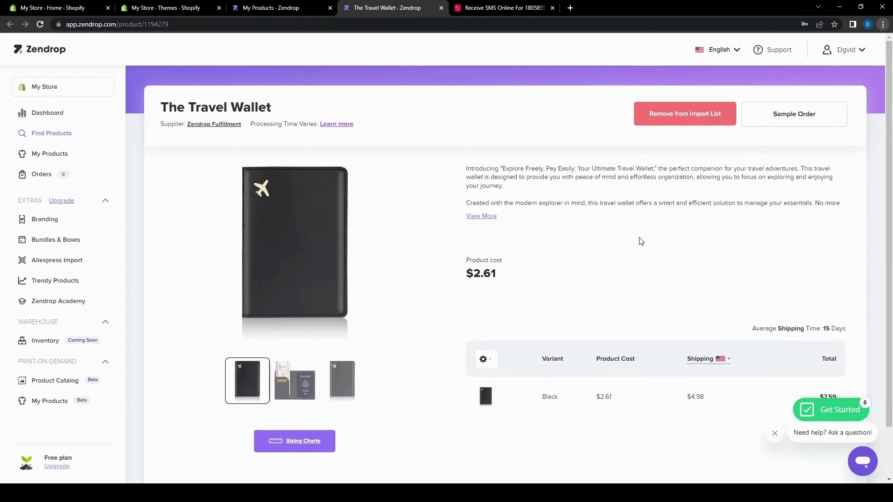
pyautogui.click(292, 8)
pyautogui.click(441, 8)
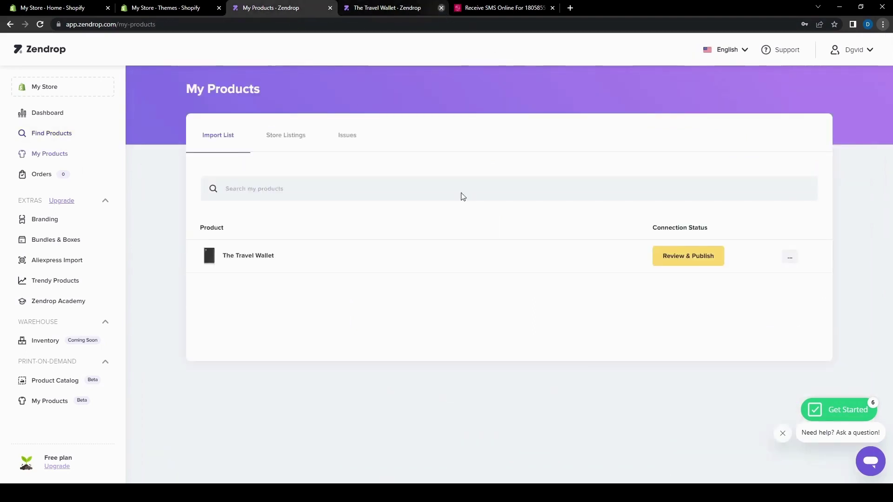
# Open Review & Publish for The Travel Wallet and set its Product Type to Wallet.
pyautogui.click(788, 259)
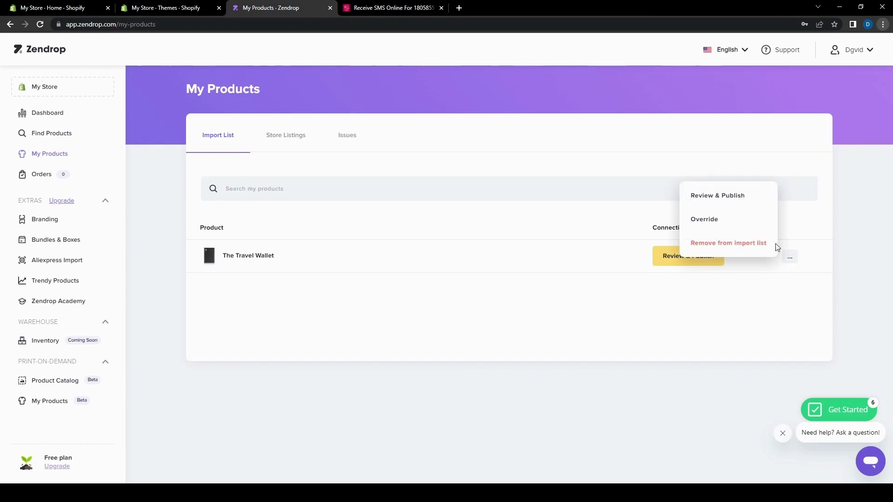
pyautogui.click(731, 198)
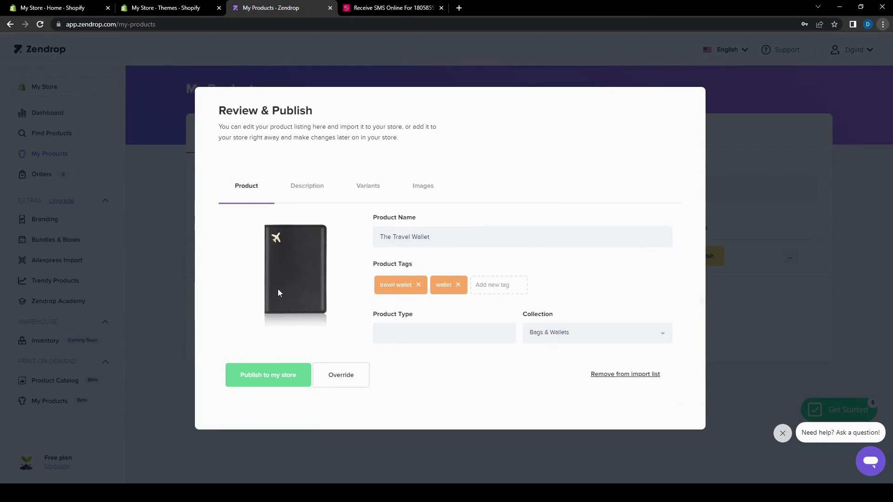
pyautogui.click(402, 237)
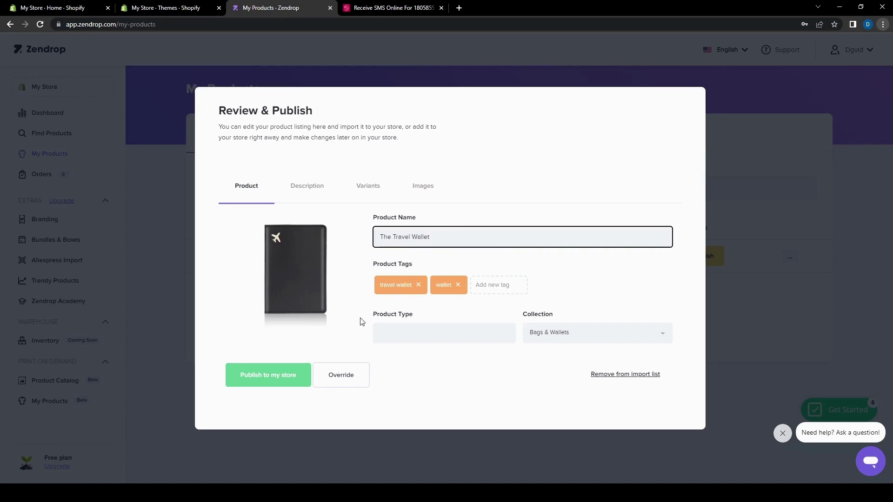
pyautogui.click(492, 283)
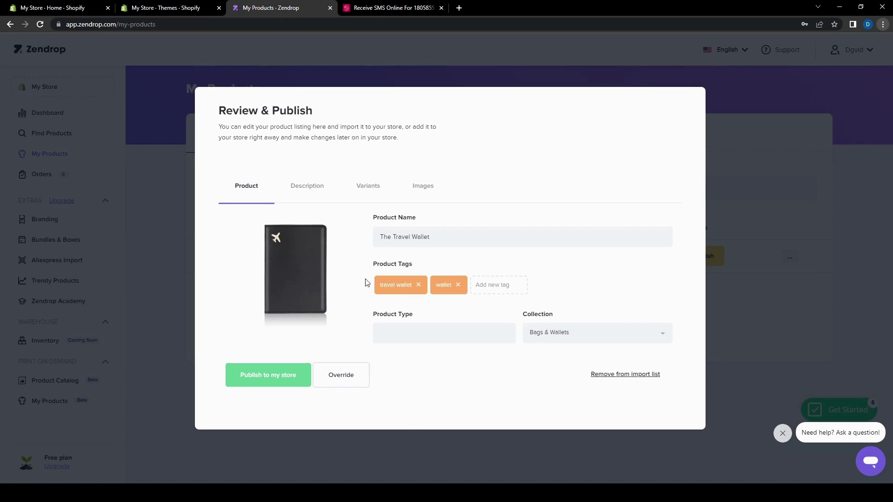
pyautogui.click(459, 337)
pyautogui.click(491, 393)
# Keep Bags & Wallets as the collection and open the product override dialog.
pyautogui.click(599, 339)
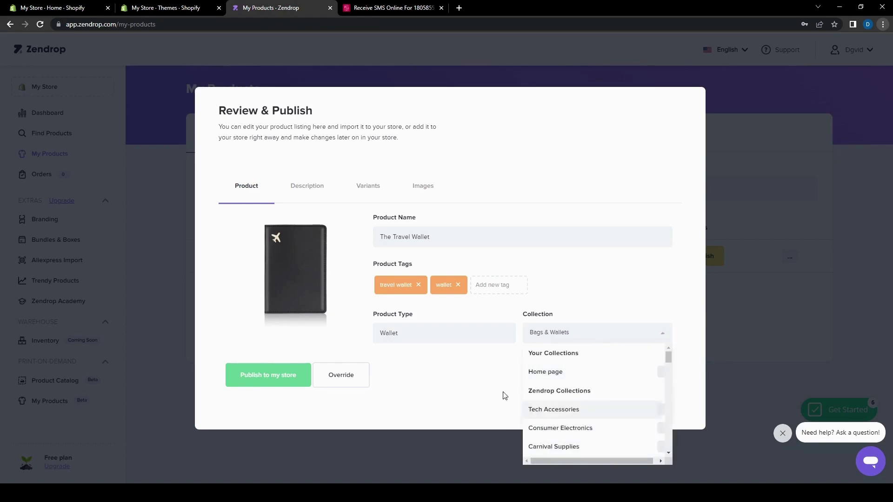
pyautogui.click(486, 394)
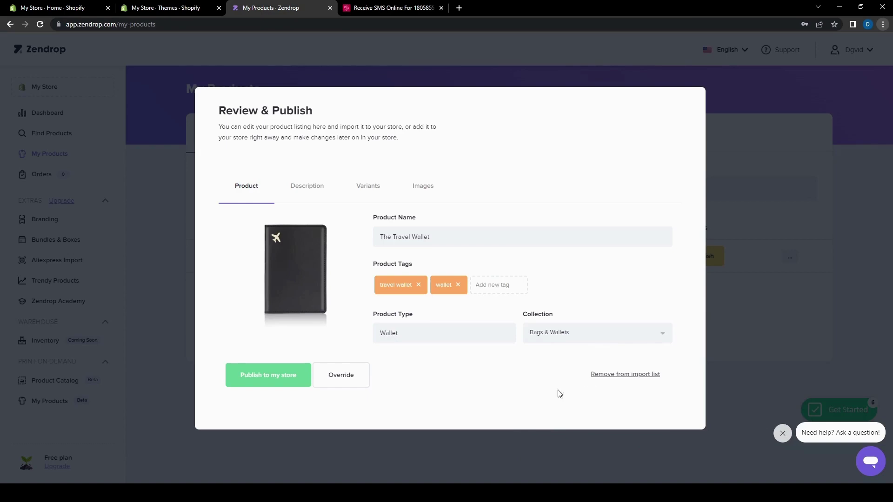
pyautogui.click(341, 380)
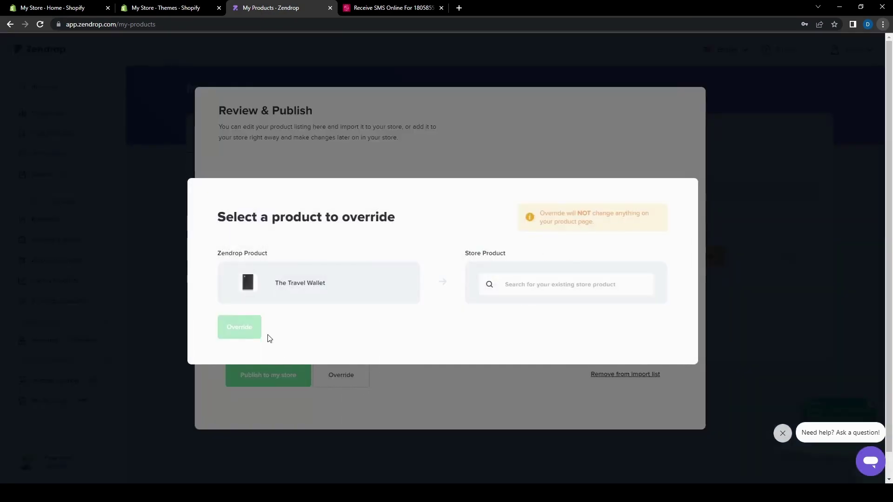
# Cancel the override, inspect the wallet's description, variant sales price and images, then close the dialog.
pyautogui.click(471, 365)
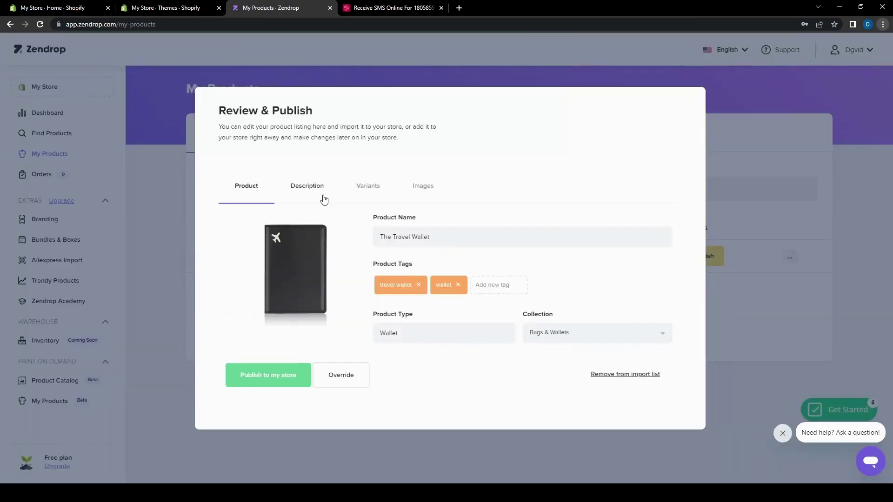
pyautogui.click(314, 182)
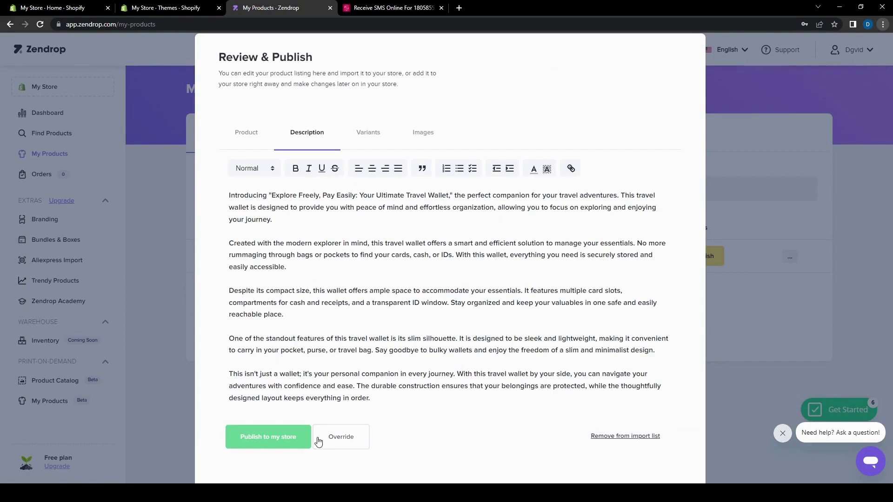
pyautogui.click(356, 141)
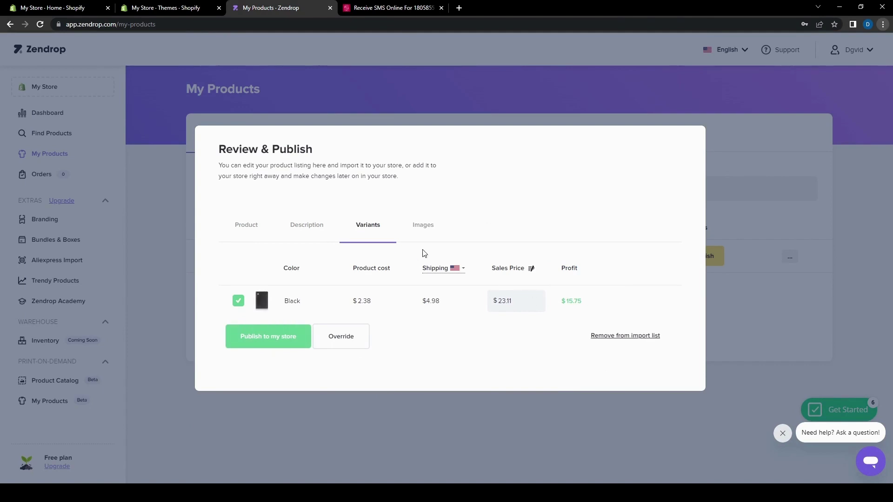
pyautogui.click(424, 227)
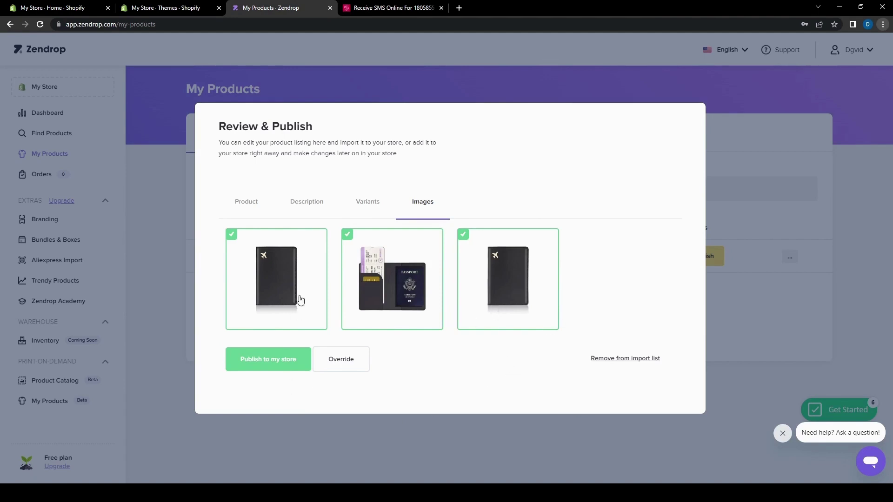
pyautogui.click(277, 361)
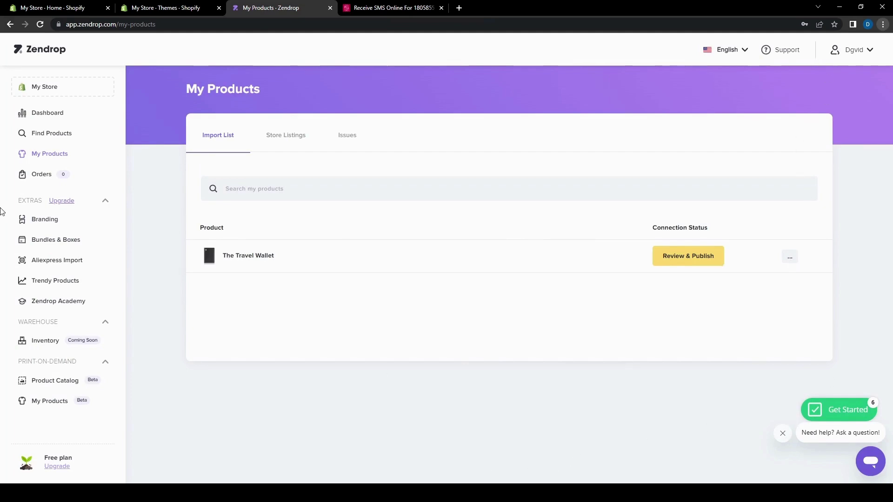
pyautogui.click(41, 176)
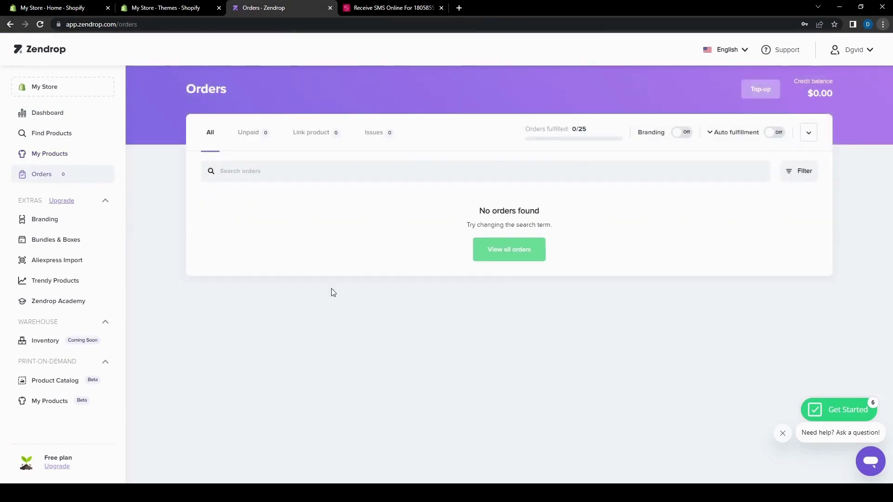
pyautogui.click(61, 155)
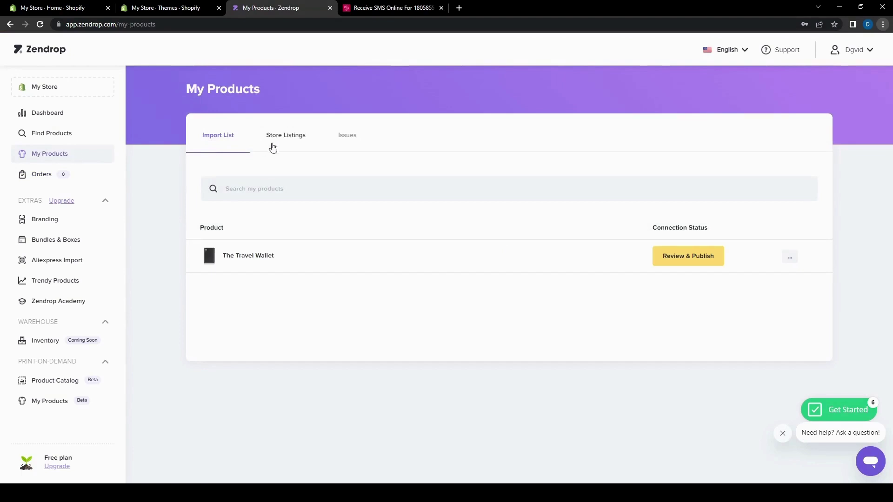
pyautogui.click(285, 145)
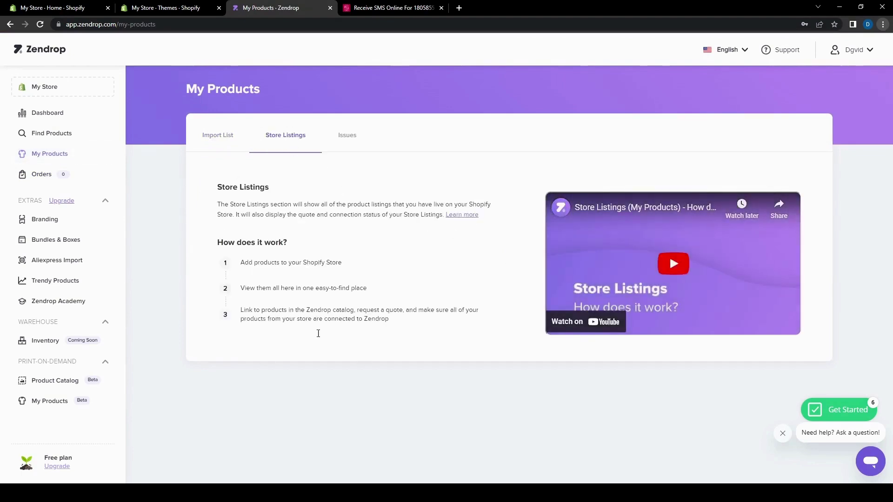
pyautogui.click(201, 141)
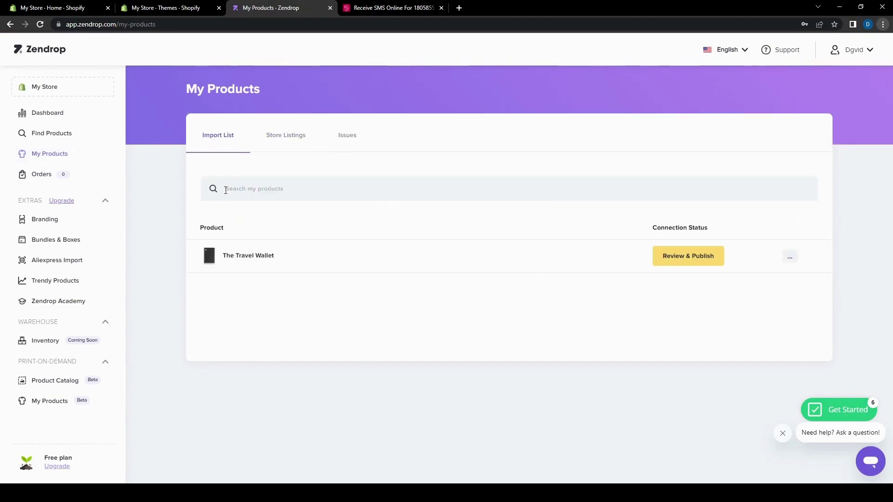